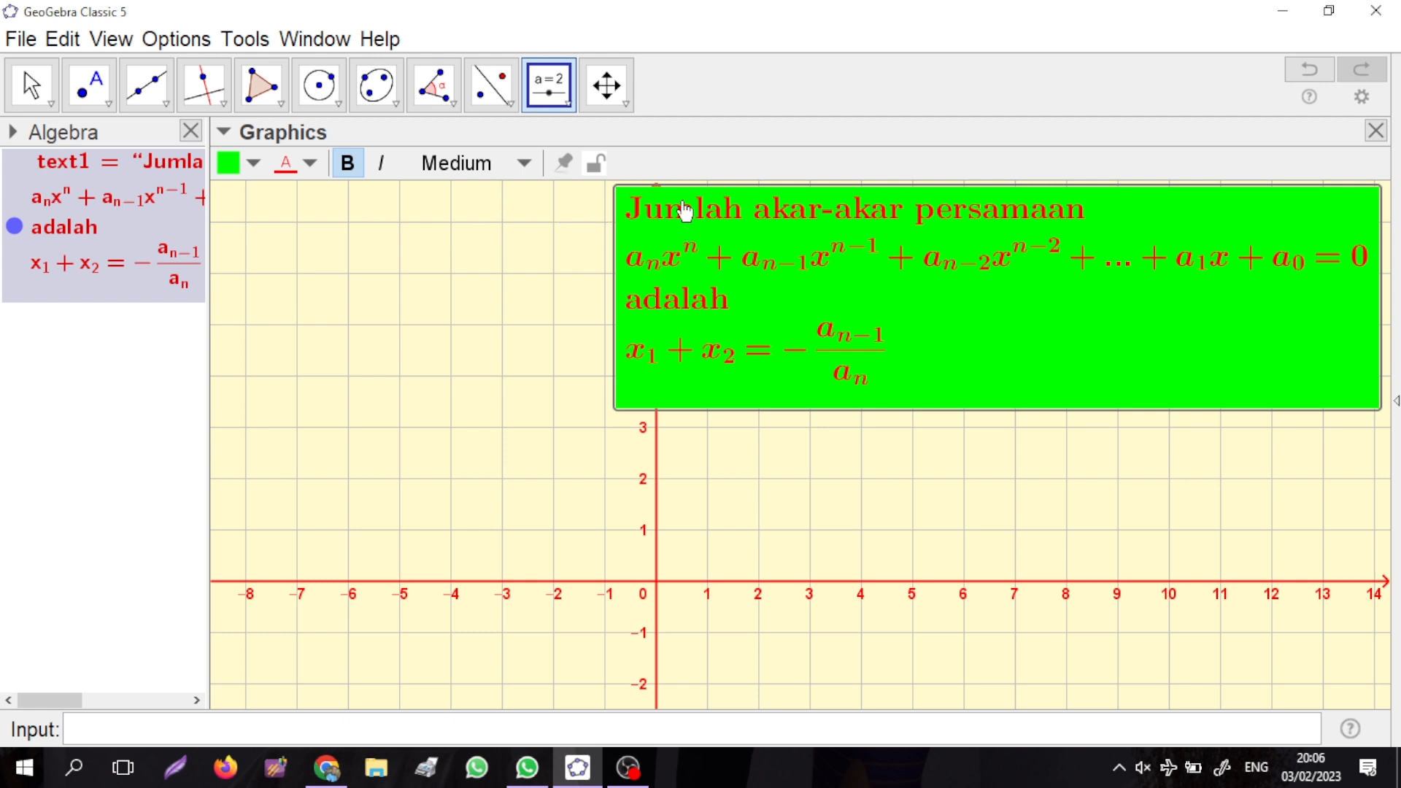
- Start a new text object in the empty area of the graphics view, left of the y-axis and above the x-axis
{"action": "left_click", "coordinate": [568, 105]}
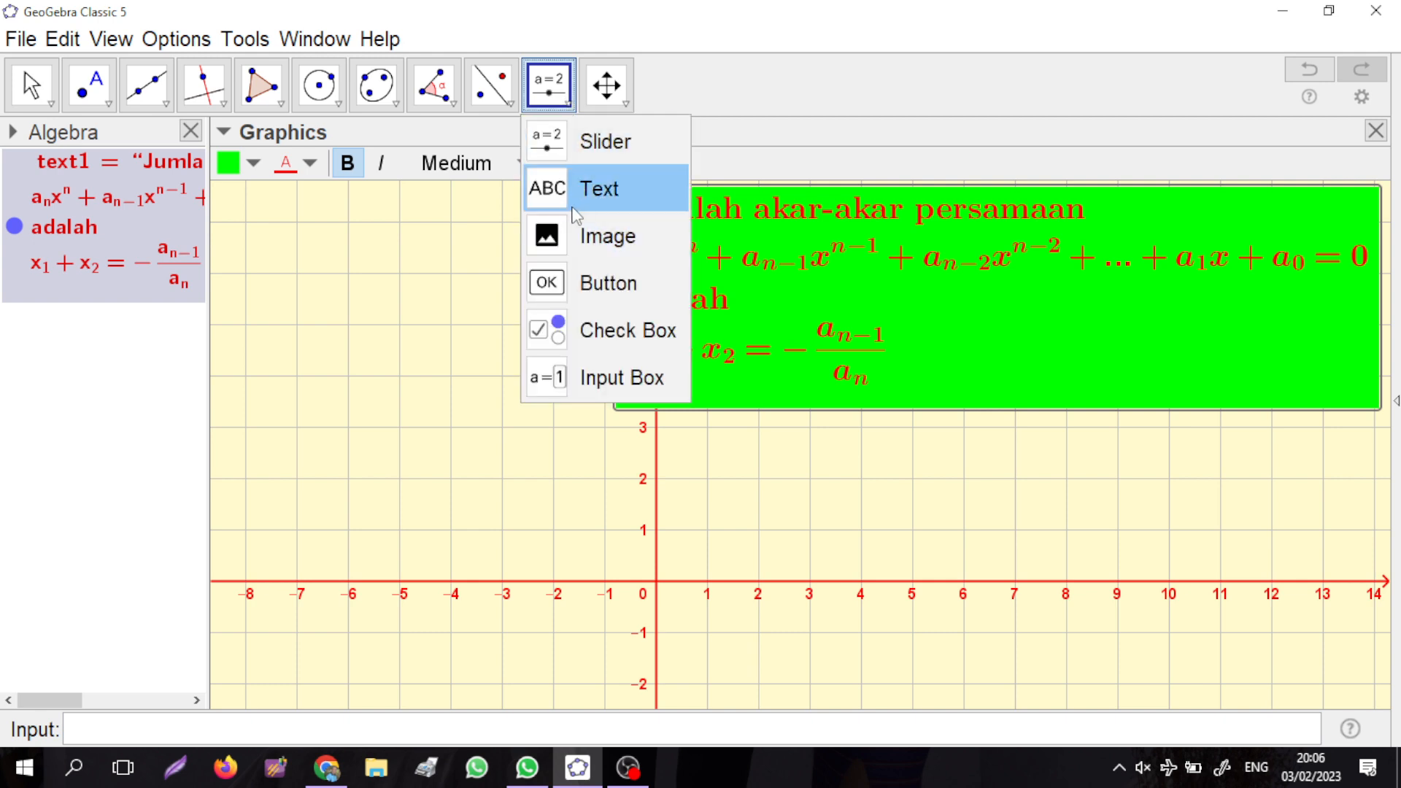
{"action": "left_click", "coordinate": [579, 206]}
{"action": "left_click", "coordinate": [333, 384]}
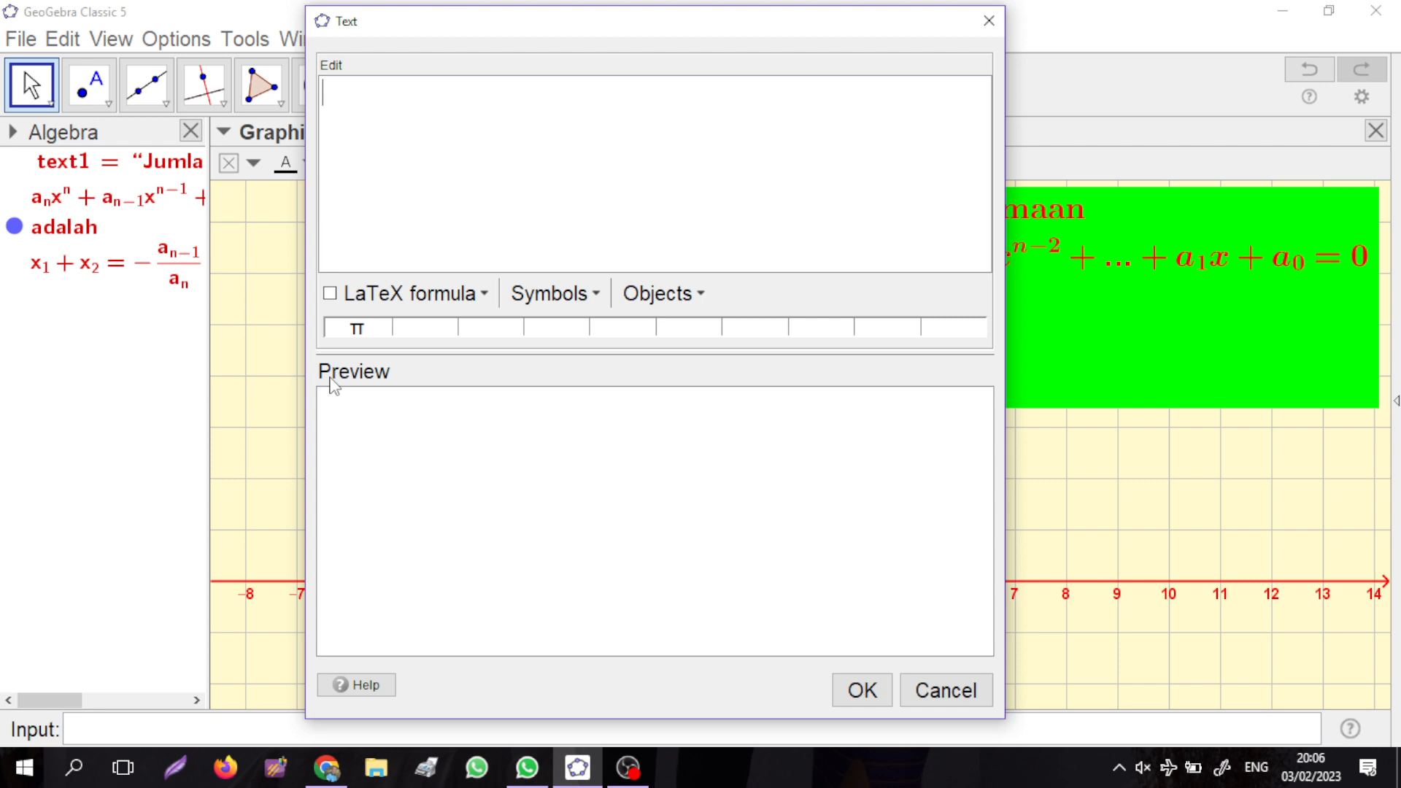
- Enter "persamaan kuadrat x^2+3x+2=0" as the content of the new text object
{"action": "type", "text": "persamaann"}
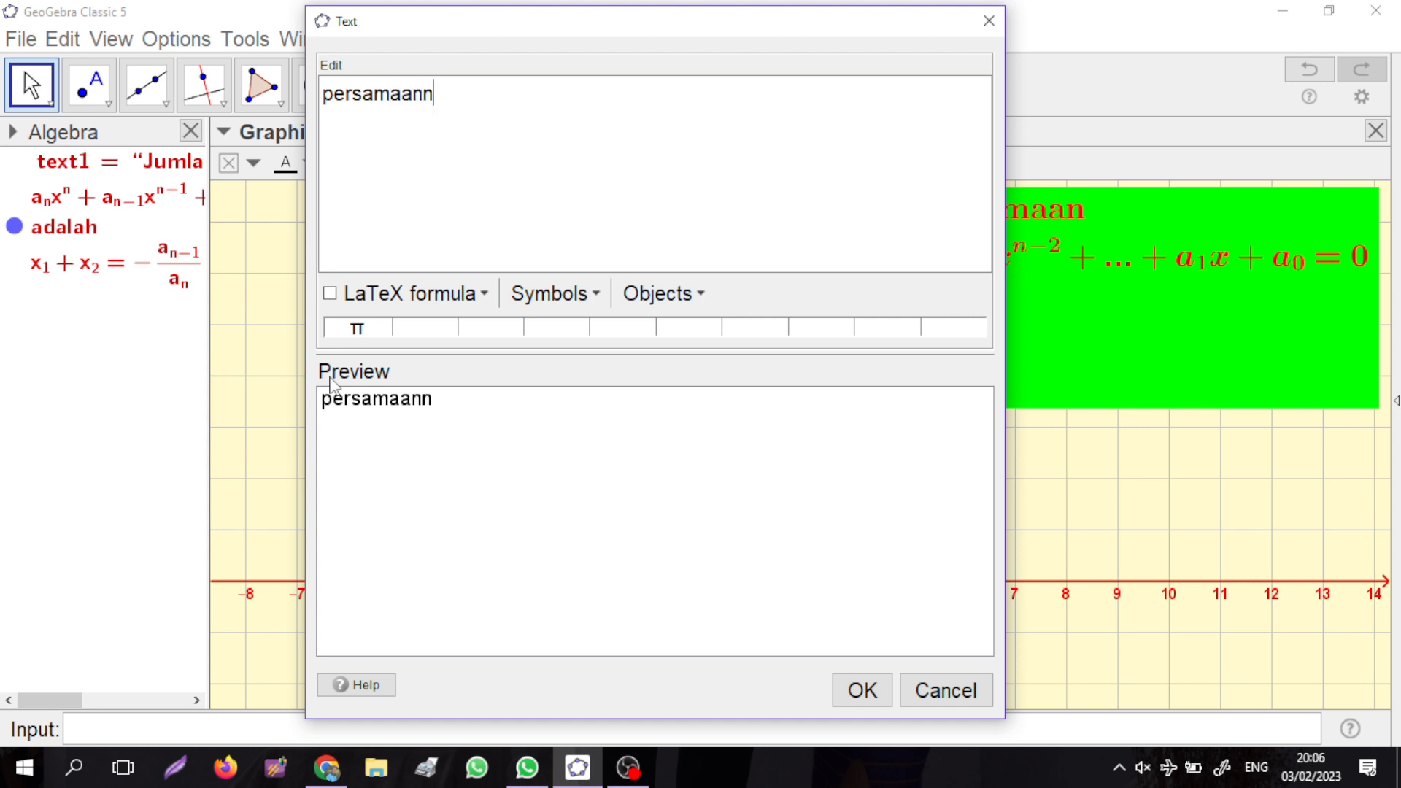
{"action": "key", "text": "BackSpace"}
{"action": "type", "text": "kuadrat"}
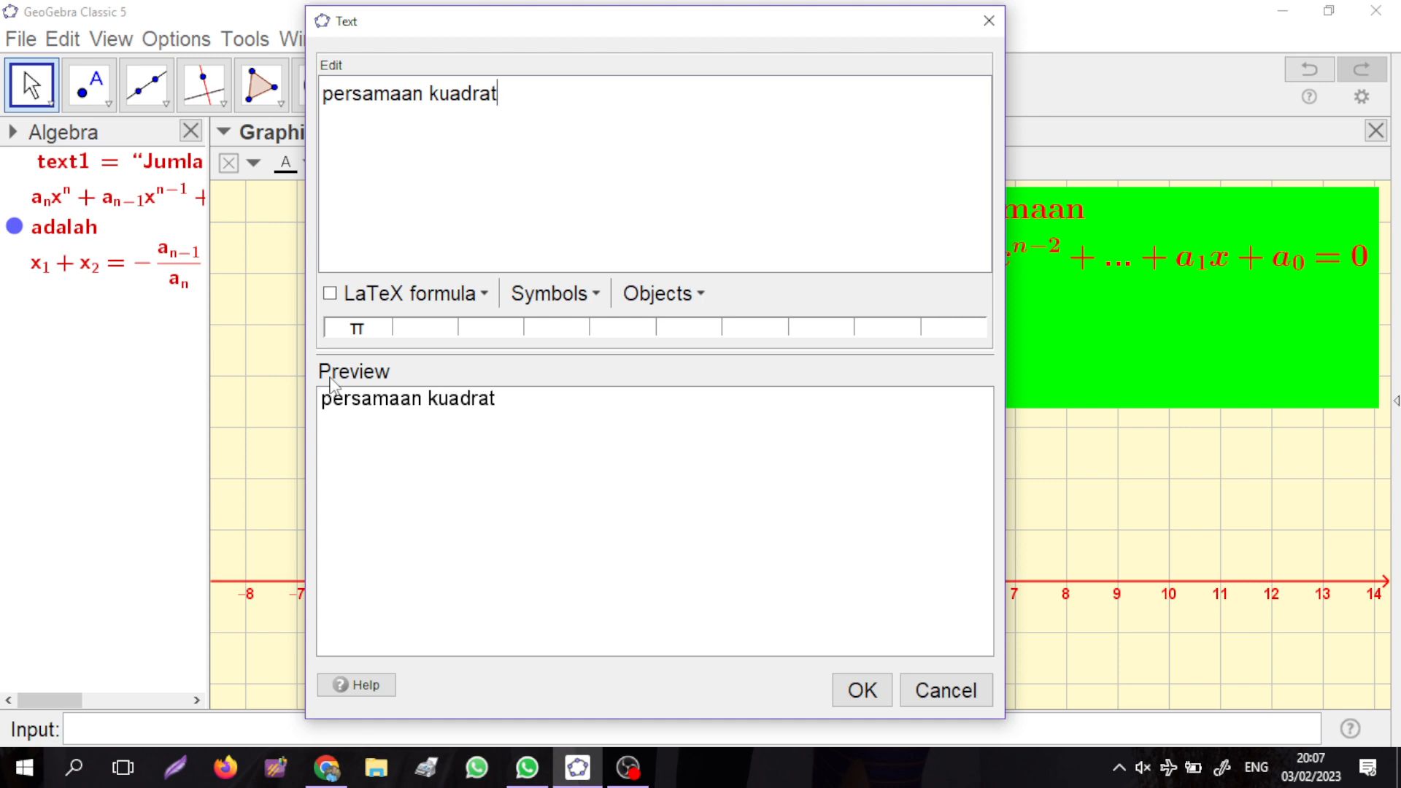
{"action": "type", "text": " x&"}
{"action": "key", "text": "BackSpace"}
{"action": "type", "text": "^2"}
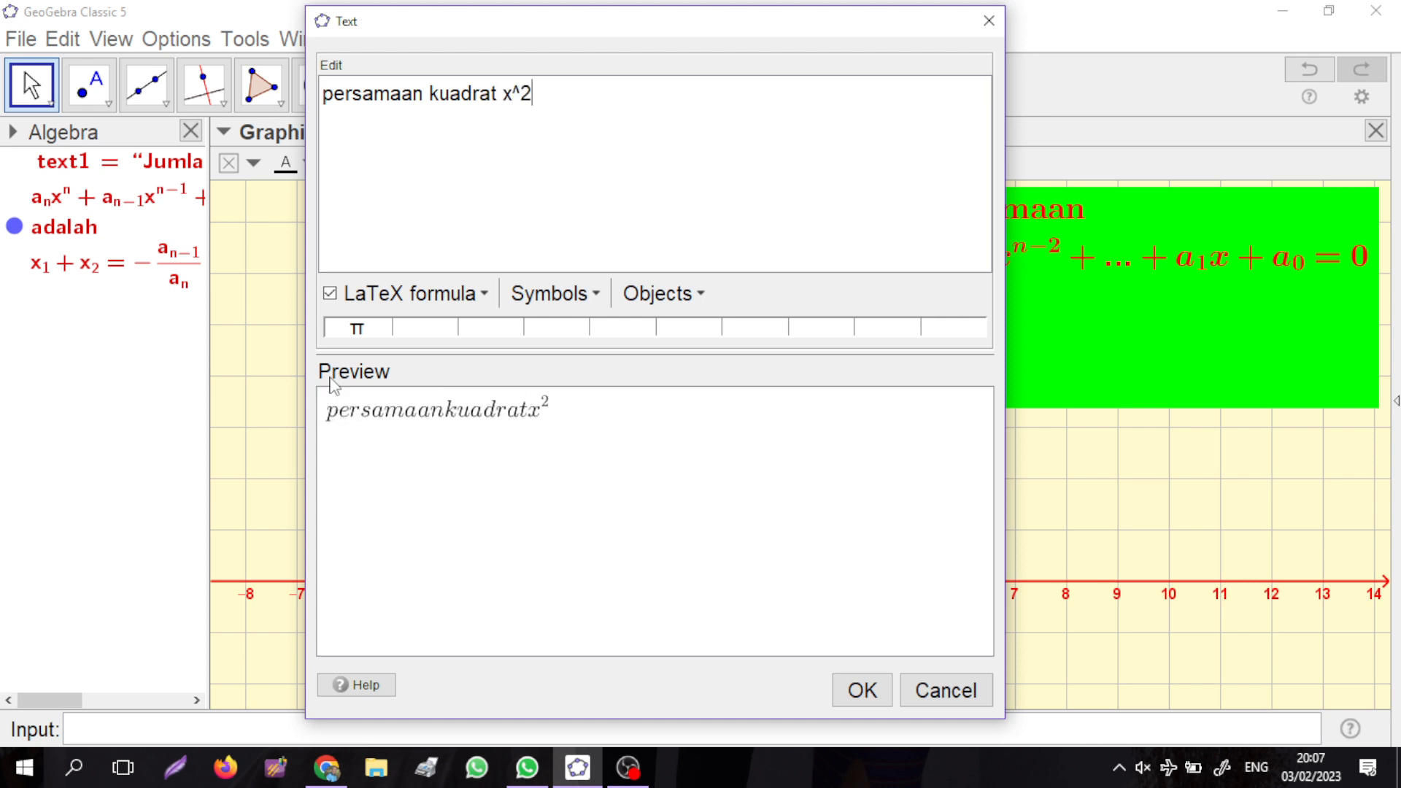
{"action": "type", "text": "+3x+2=0"}
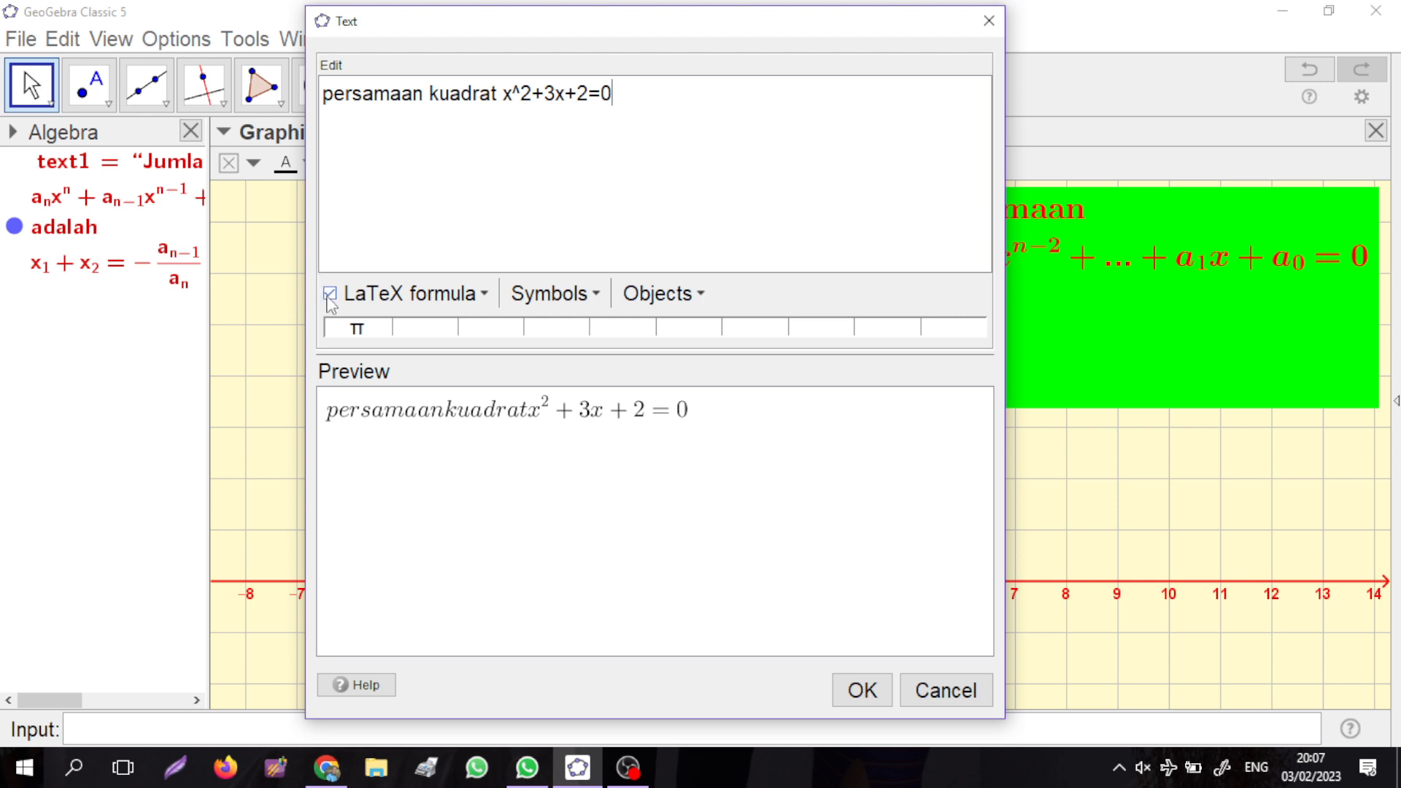
- Compare the text preview with LaTeX formula rendering on and off, and check which objects can be inserted
{"action": "left_click", "coordinate": [329, 295]}
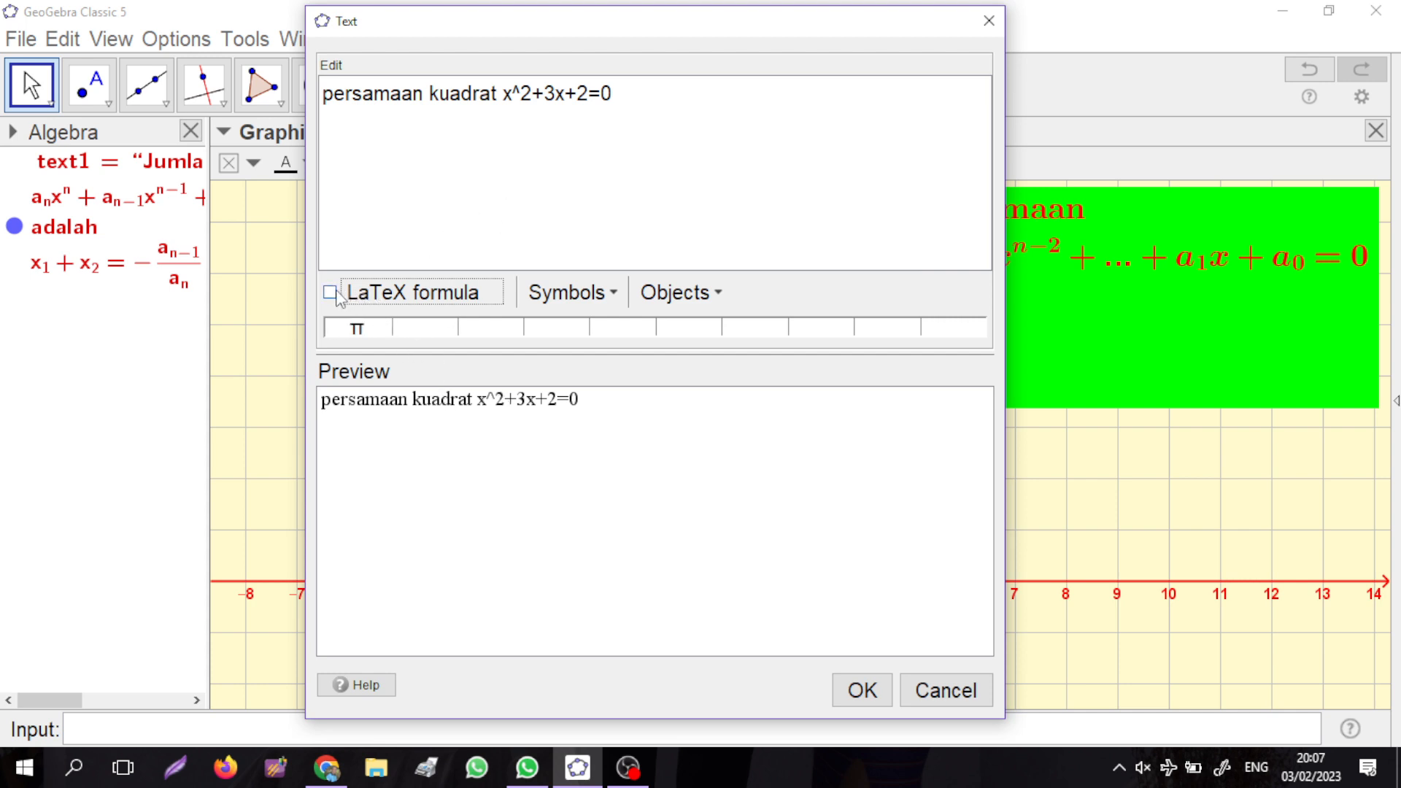
{"action": "left_click", "coordinate": [330, 294]}
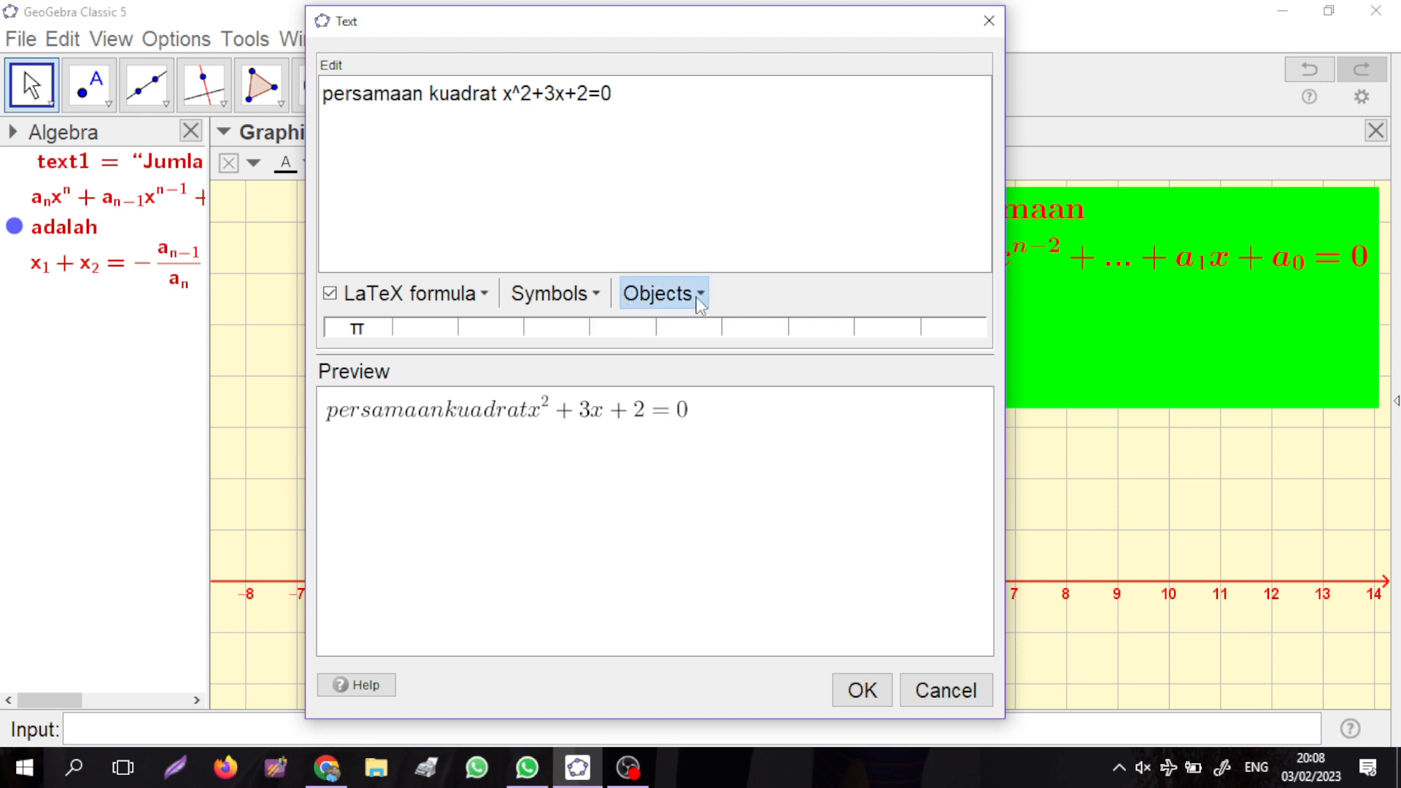
{"action": "left_click", "coordinate": [702, 302]}
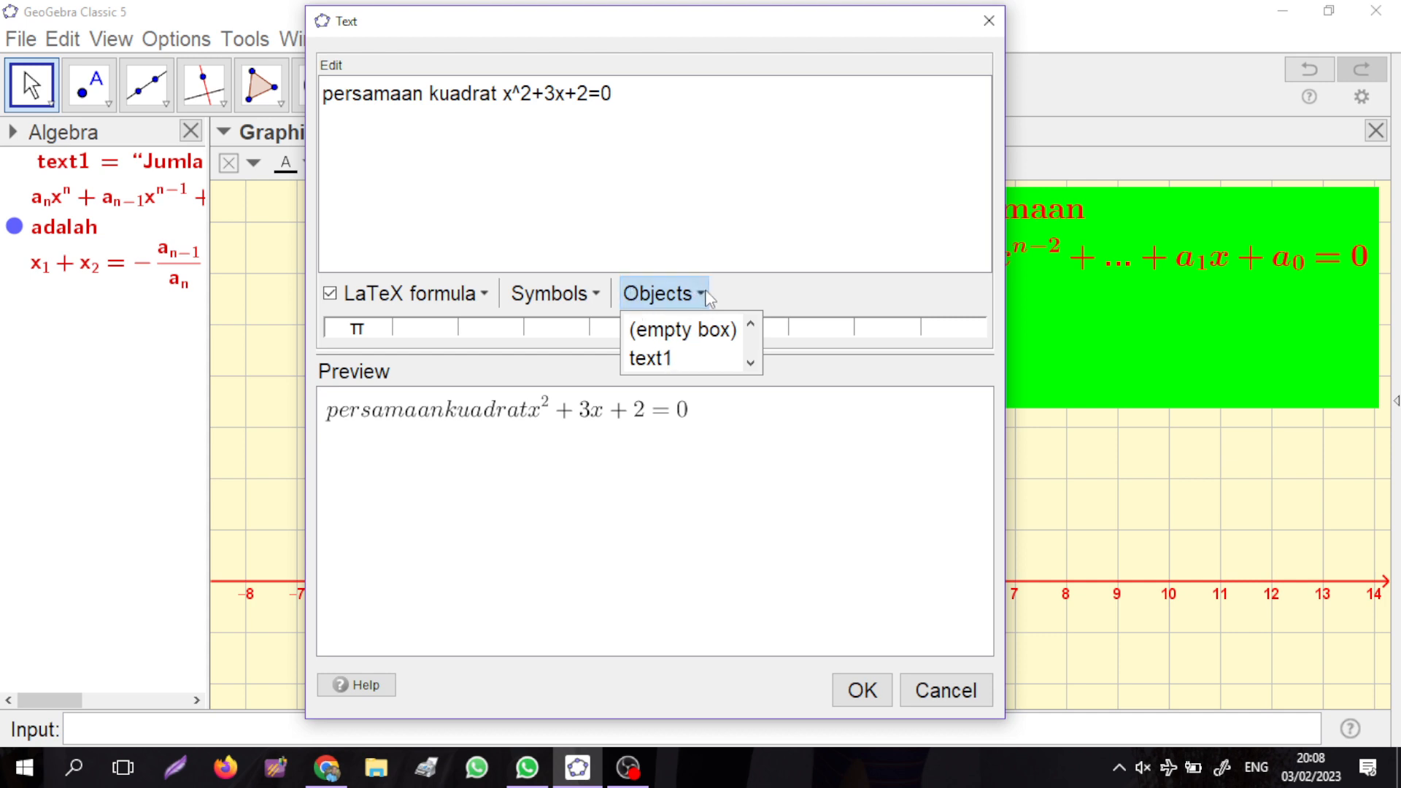
{"action": "left_click", "coordinate": [799, 305]}
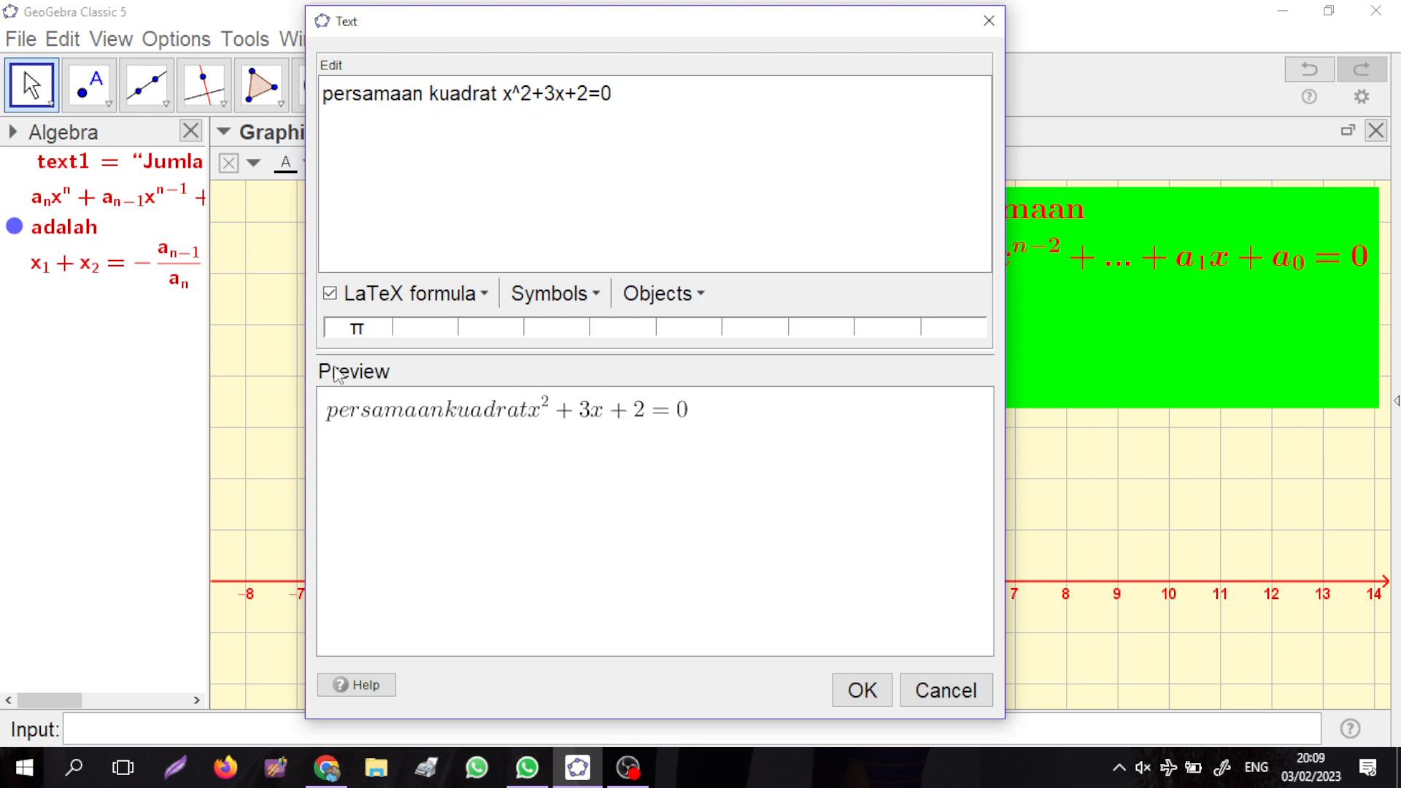
{"action": "left_click", "coordinate": [330, 295]}
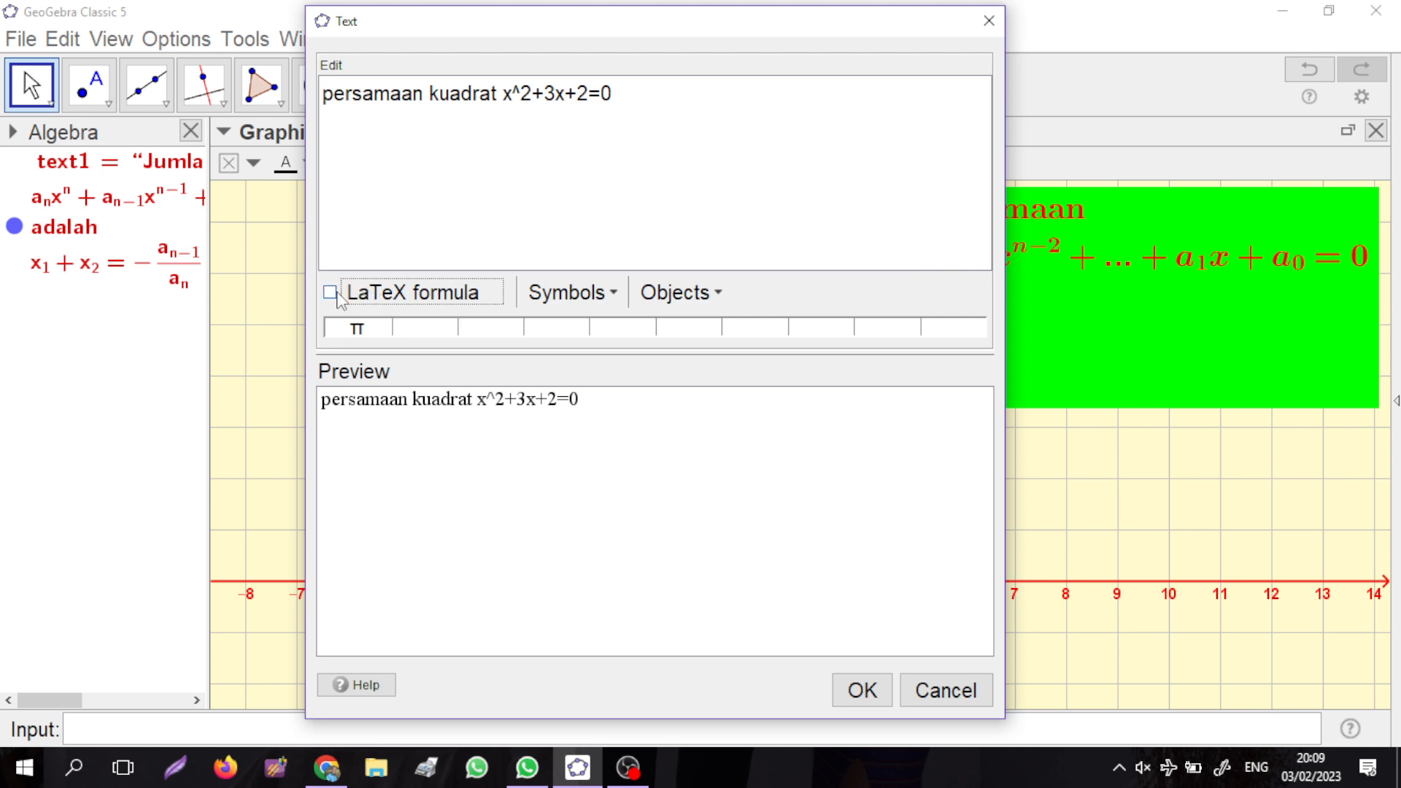
{"action": "left_click", "coordinate": [330, 292]}
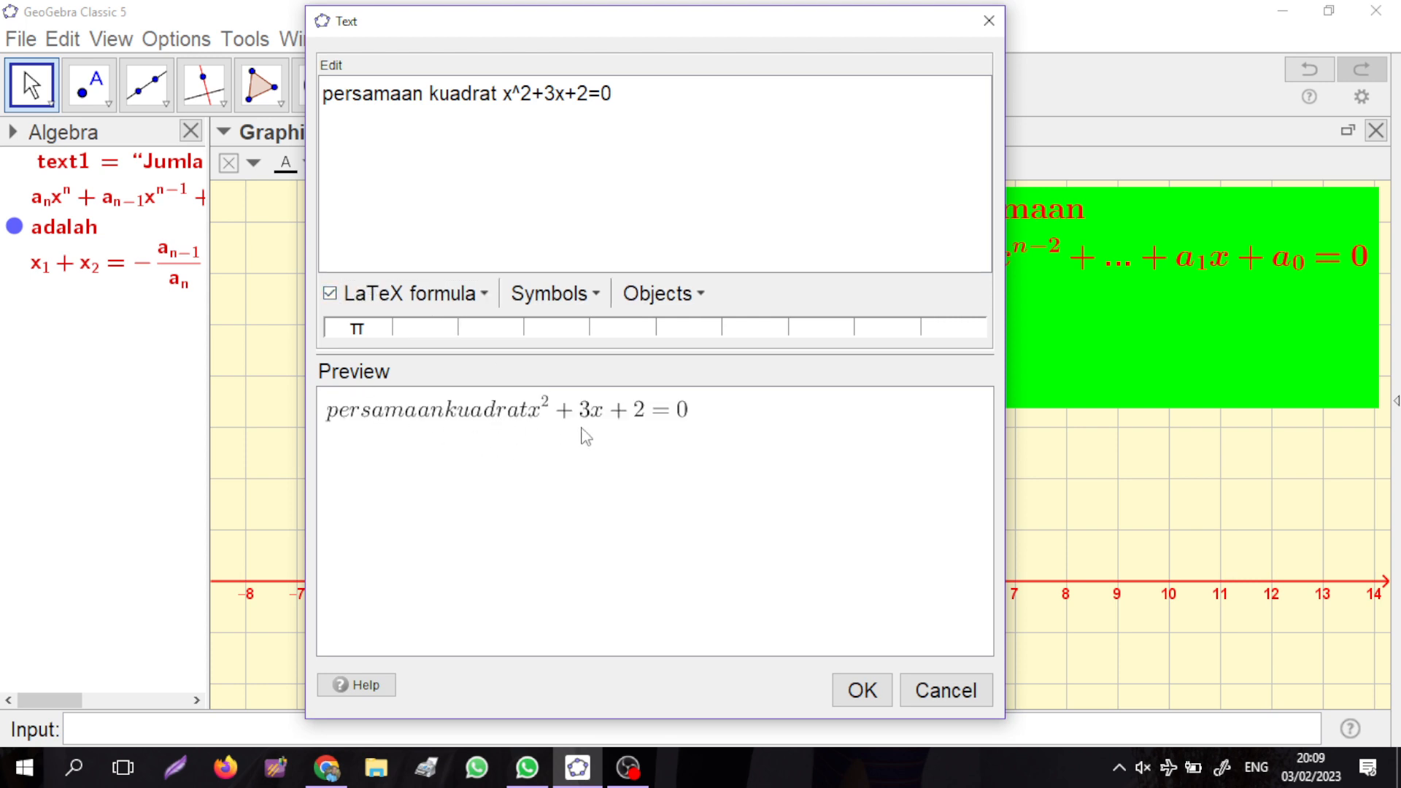
{"action": "left_click", "coordinate": [330, 293]}
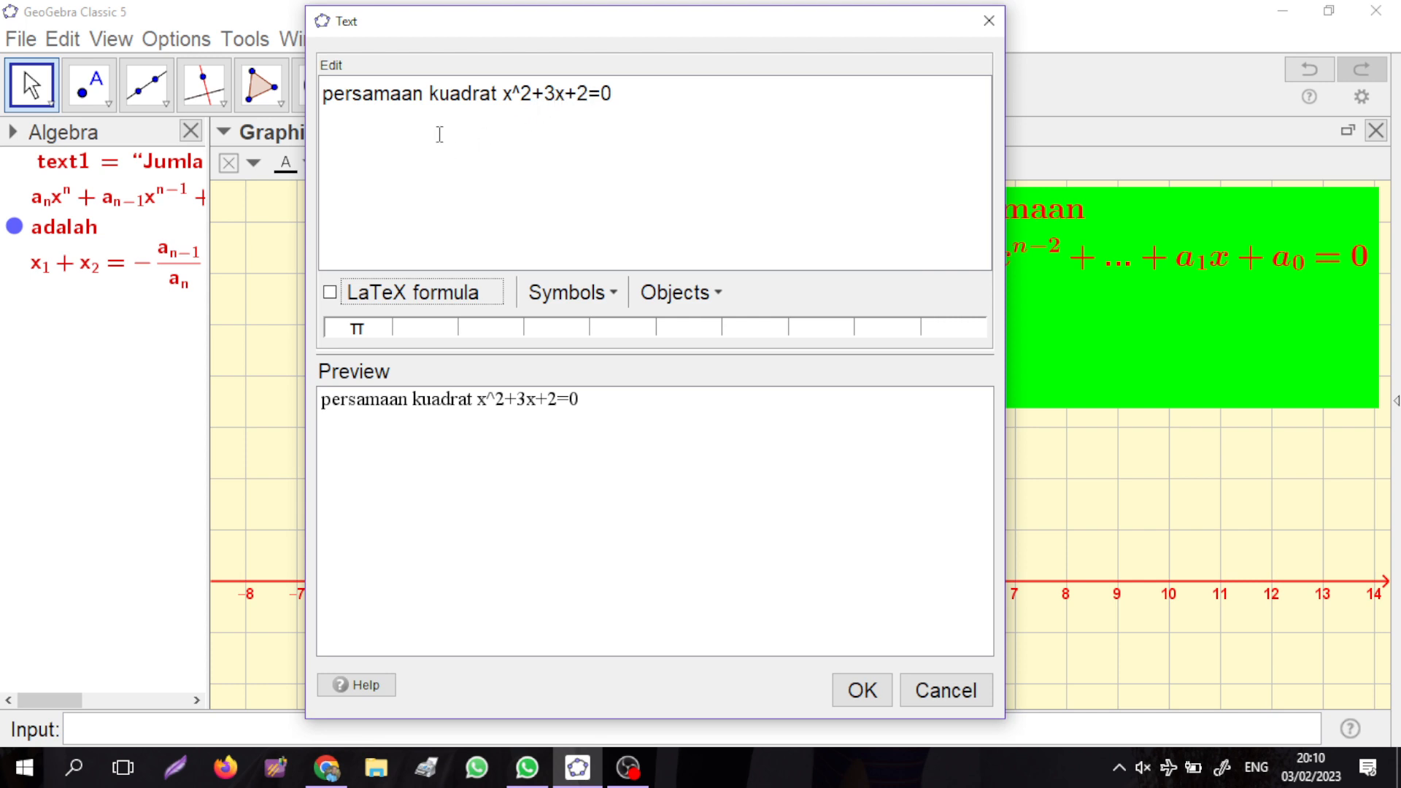
- Delete the whole plain-text sentence from the text content
{"action": "left_click", "coordinate": [633, 95]}
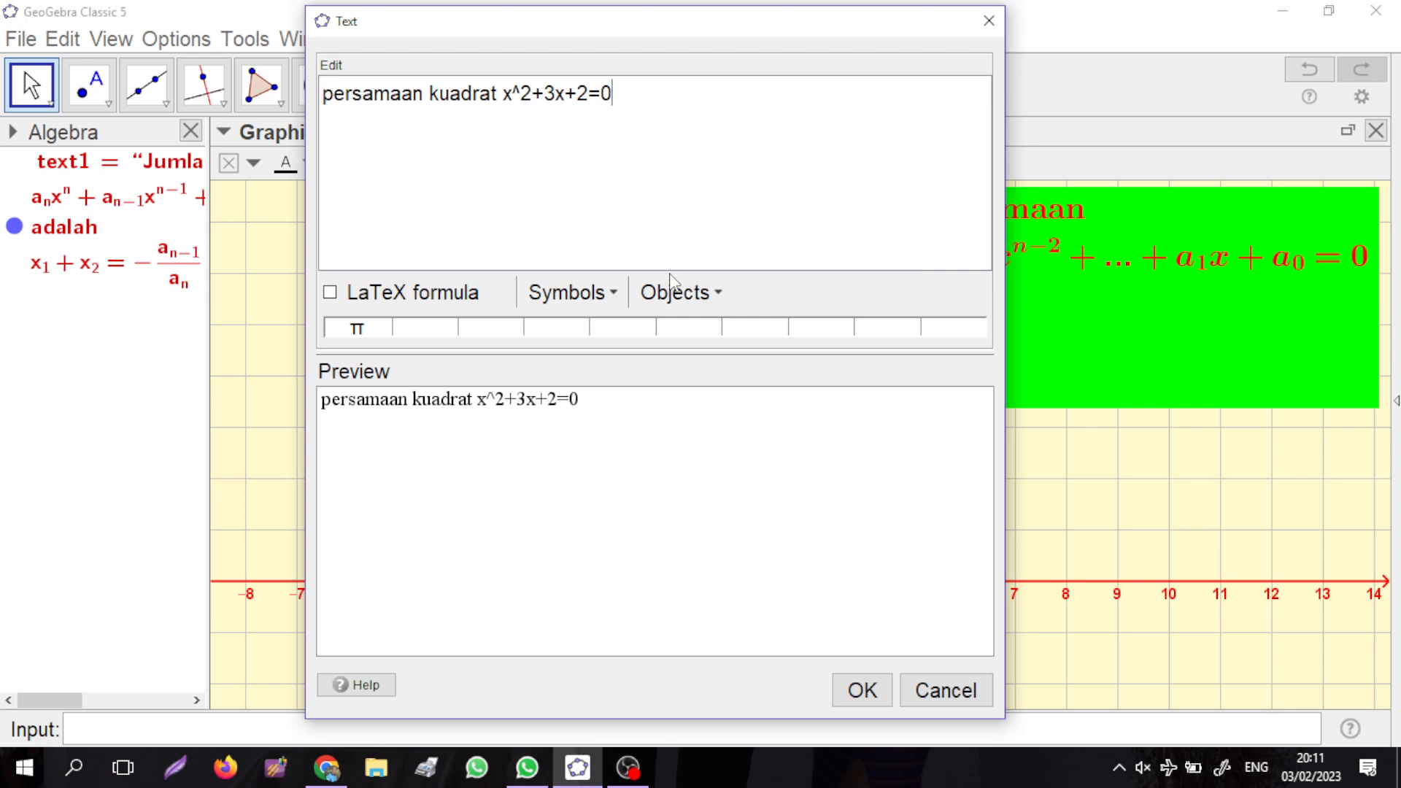
{"action": "key", "text": "BackSpace"}
{"action": "key", "text": "BackSpace"}
{"action": "key", "text": "BackSpace"}
{"action": "key", "text": "BackSpace"}
{"action": "key", "text": "BackSpace"}
{"action": "key", "text": "BackSpace"}
{"action": "key", "text": "BackSpace"}
{"action": "key", "text": "BackSpace"}
{"action": "key", "text": "BackSpace"}
{"action": "key", "text": "BackSpace"}
{"action": "key", "text": "BackSpace"}
{"action": "key", "text": "BackSpace"}
{"action": "key", "text": "BackSpace"}
{"action": "key", "text": "BackSpace"}
{"action": "key", "text": "BackSpace"}
{"action": "key", "text": "BackSpace"}
{"action": "key", "text": "BackSpace"}
{"action": "key", "text": "BackSpace"}
{"action": "key", "text": "BackSpace"}
{"action": "key", "text": "BackSpace"}
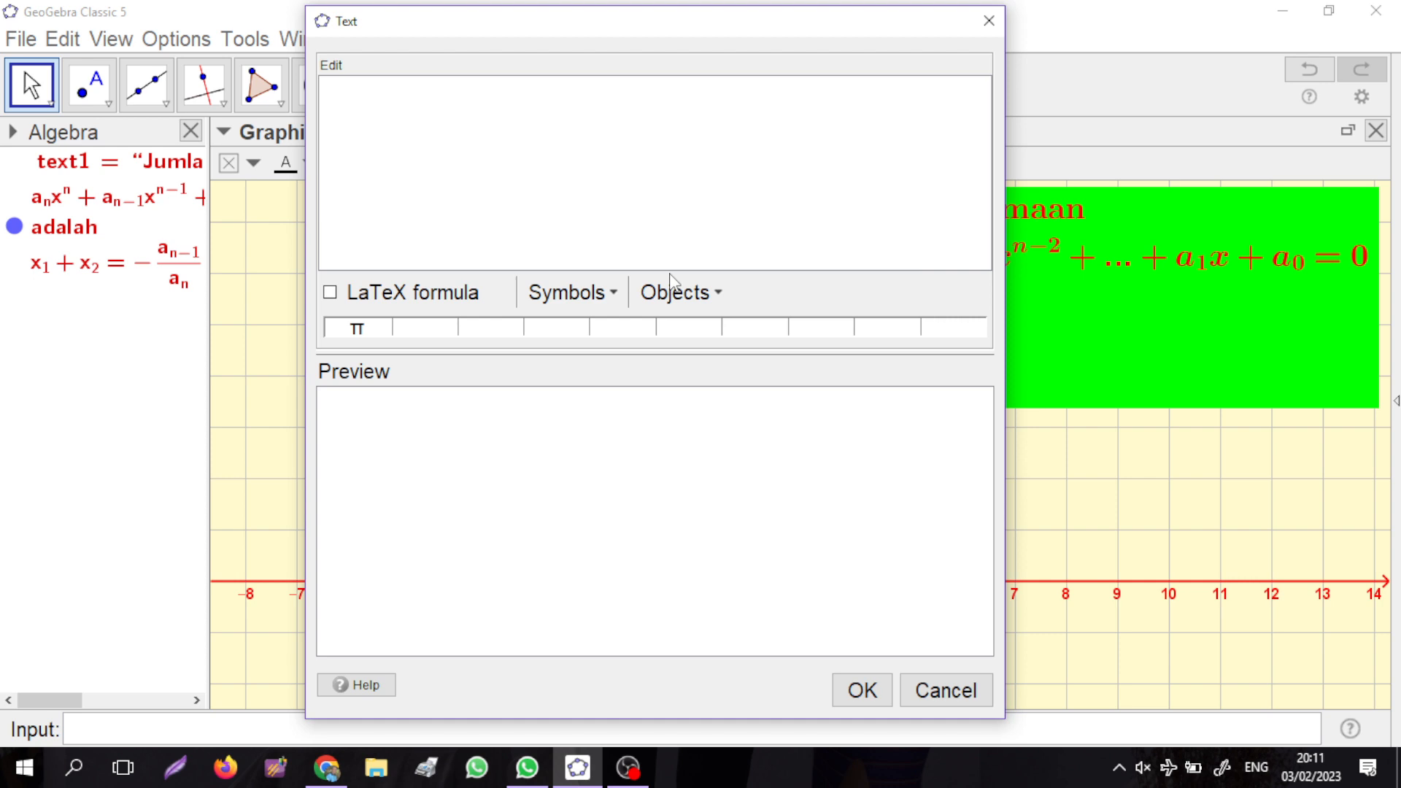
- Enter "\text{Persamaan kuadrat }x^2+3x+2=0" as the text content and turn on LaTeX formula rendering
{"action": "type", "text": "\\text"}
{"action": "type", "text": "{"}
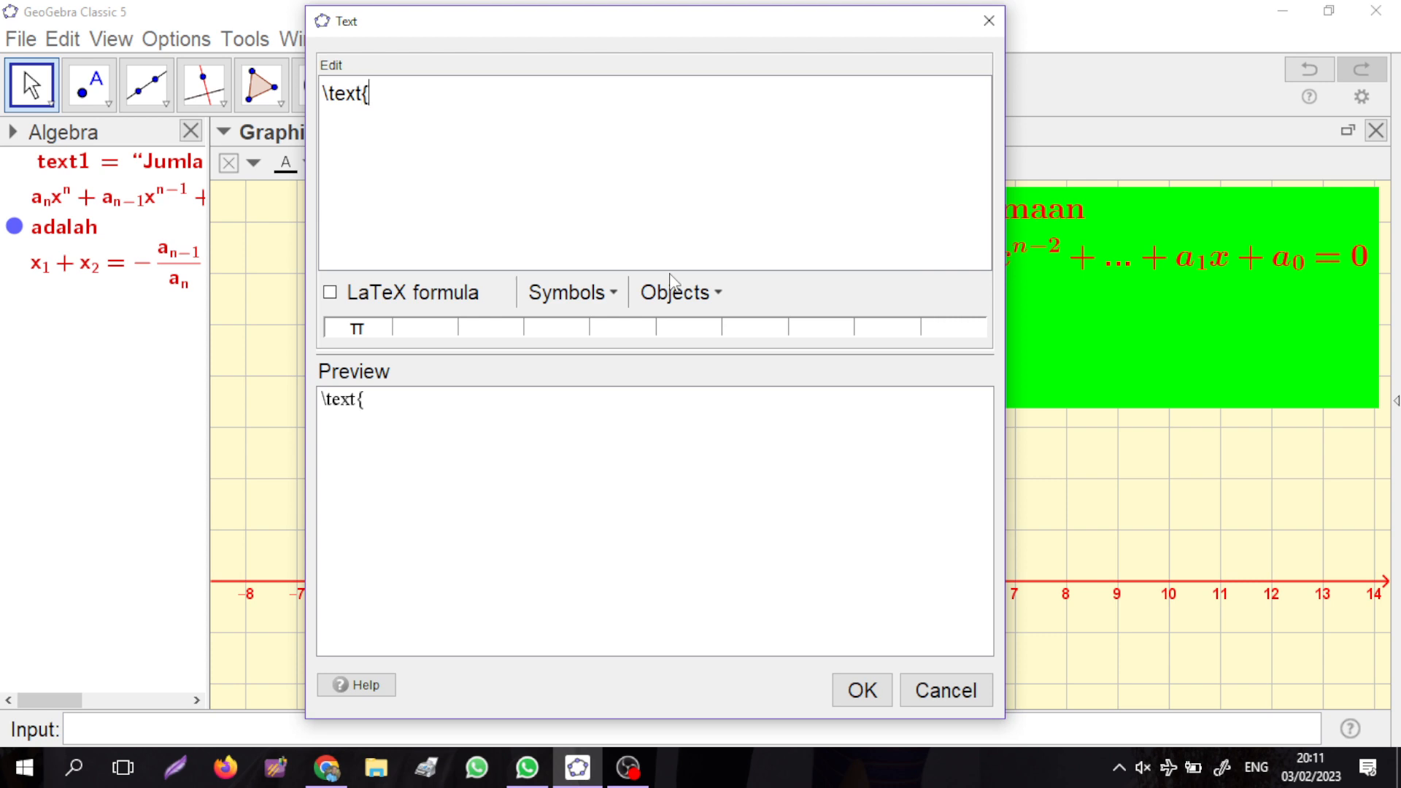
{"action": "type", "text": "Persam"}
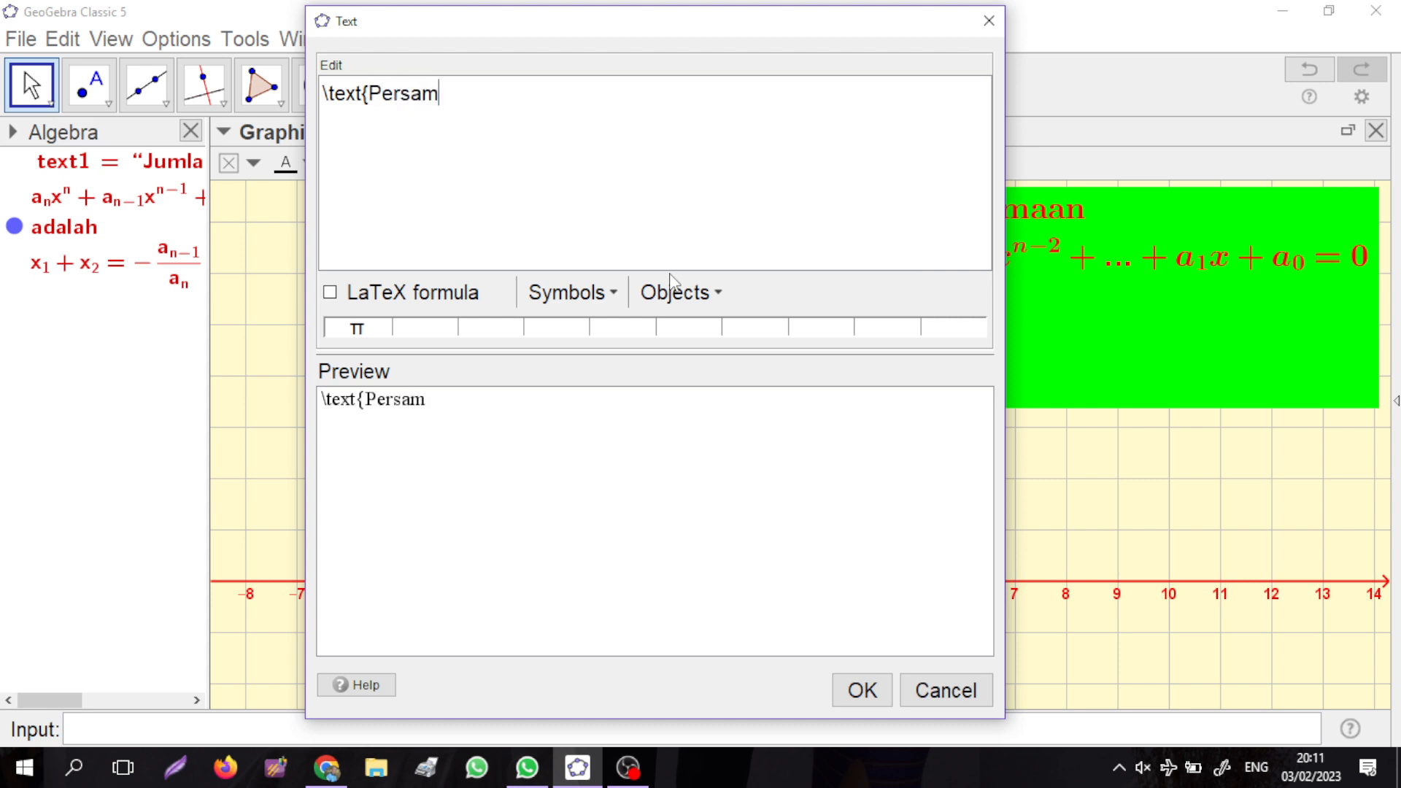
{"action": "type", "text": "aan kuadrat"}
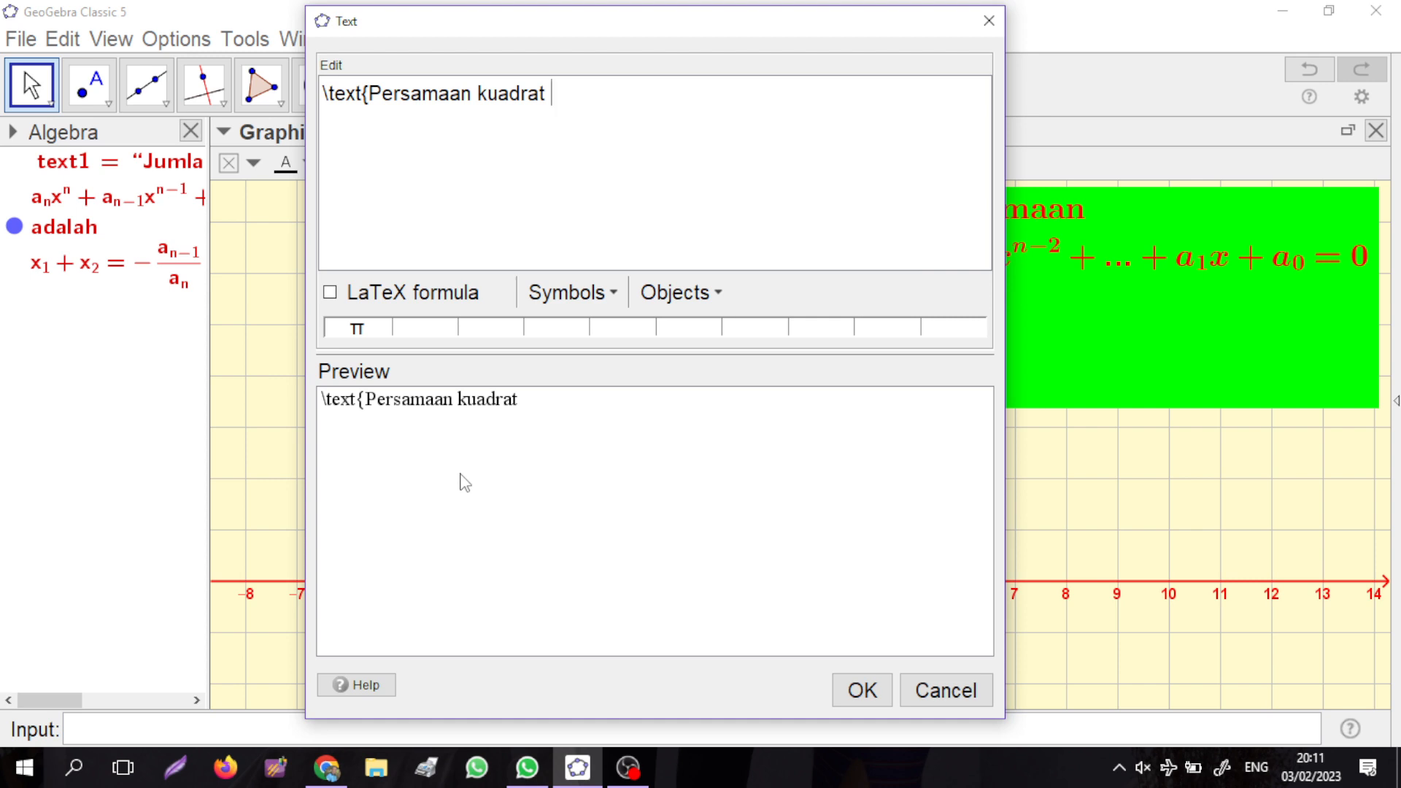
{"action": "key", "text": "BackSpace"}
{"action": "type", "text": "}x^"}
{"action": "type", "text": "2+"}
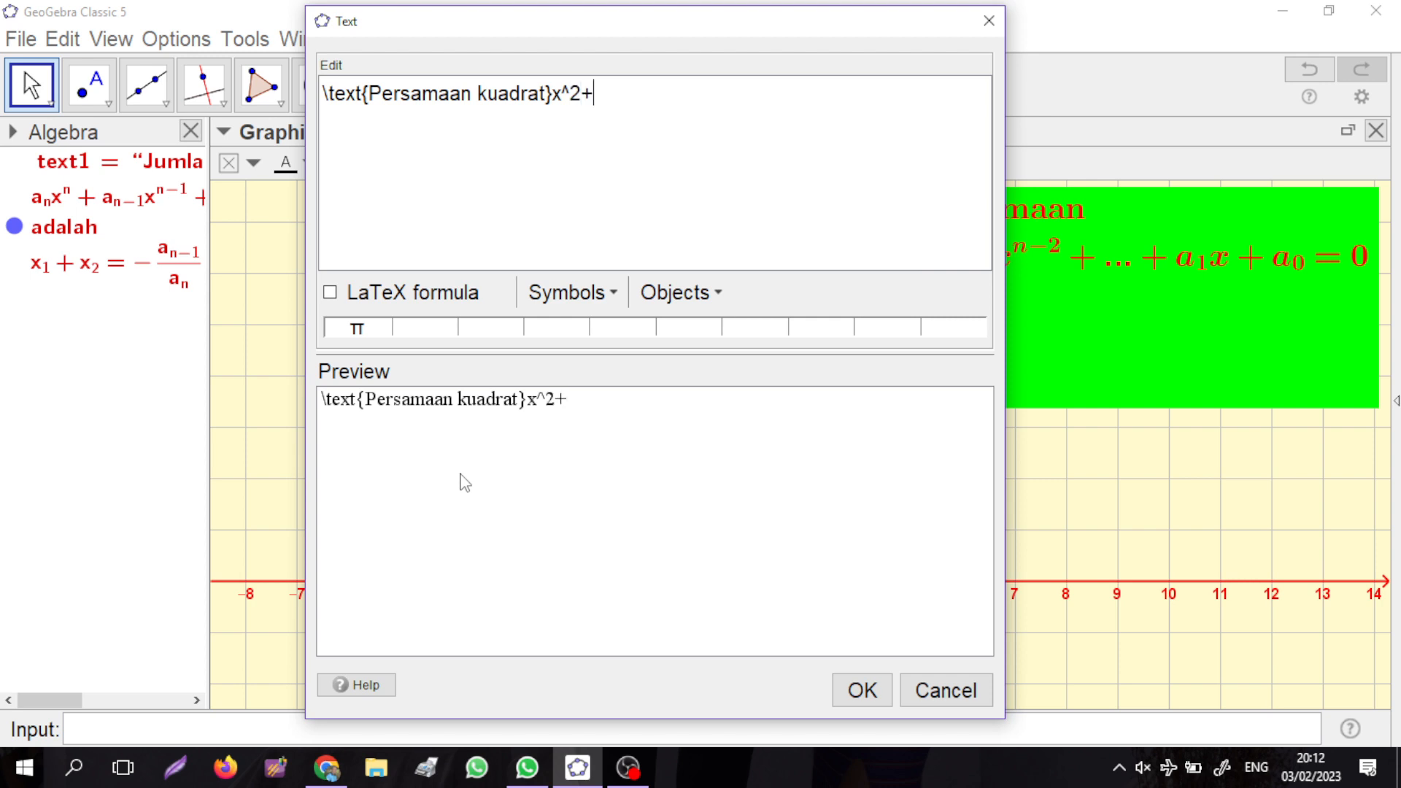
{"action": "type", "text": "3x+2=0"}
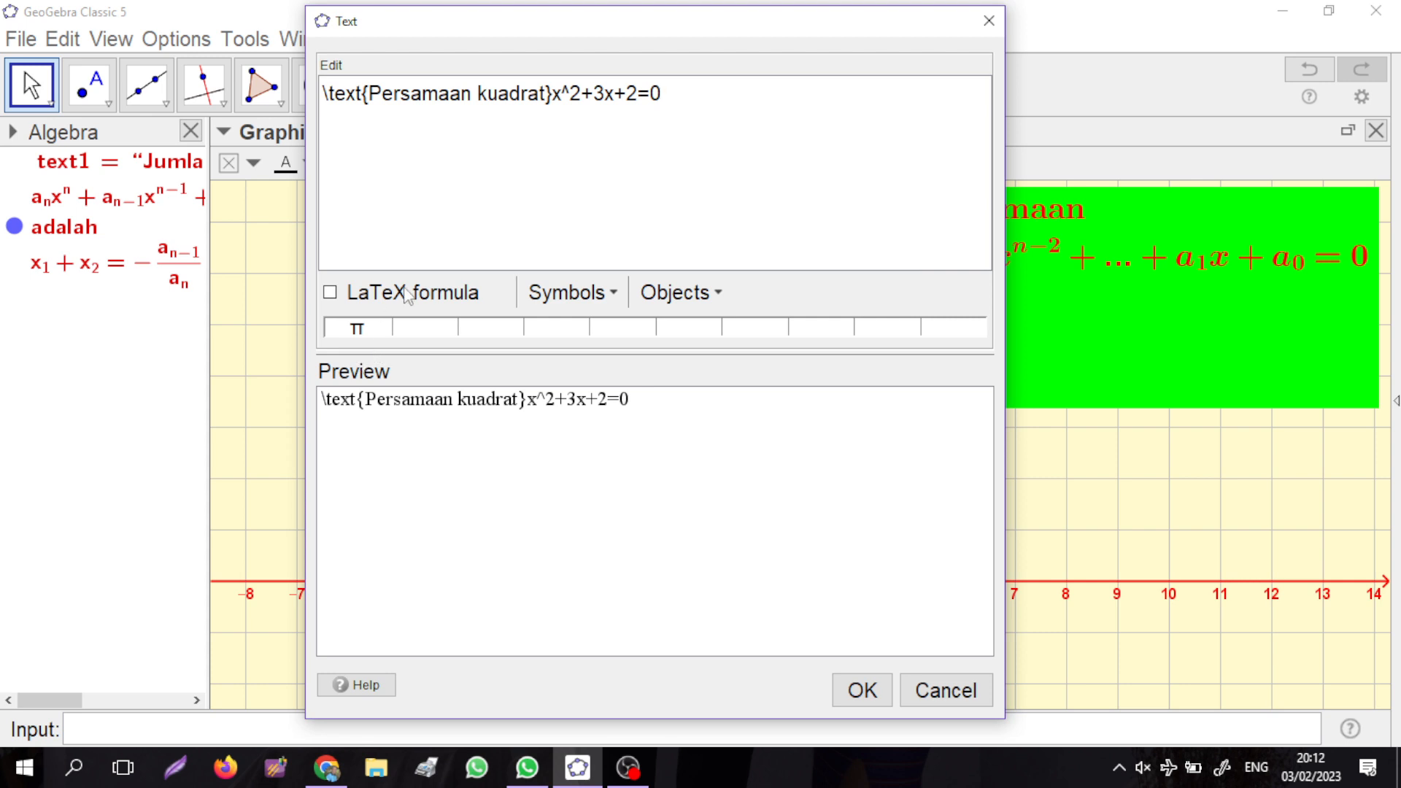
{"action": "left_click", "coordinate": [330, 293]}
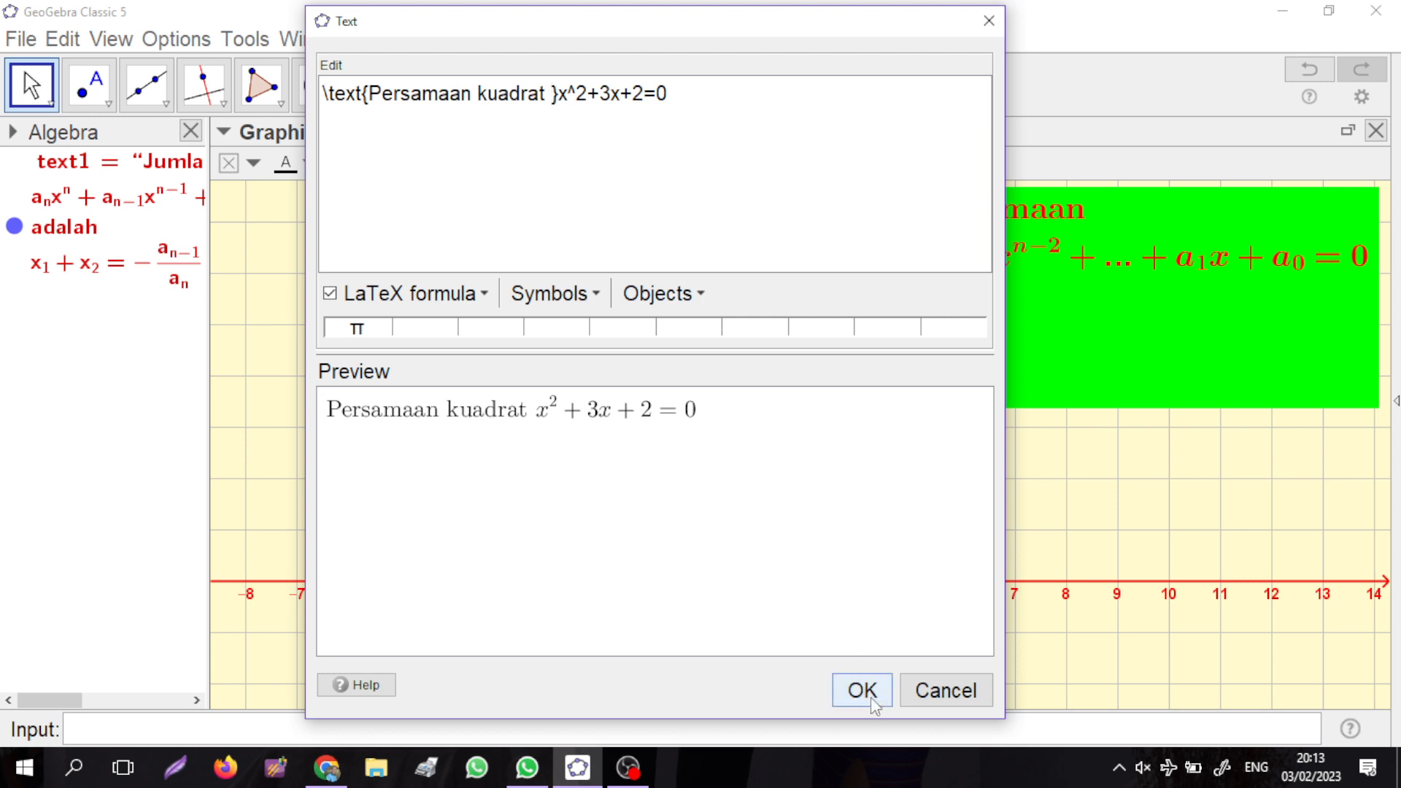
- Reposition the text dialog, clear all of its content, and turn off LaTeX formula rendering
{"action": "left_click_drag", "start_coordinate": [707, 29], "coordinate": [314, 88]}
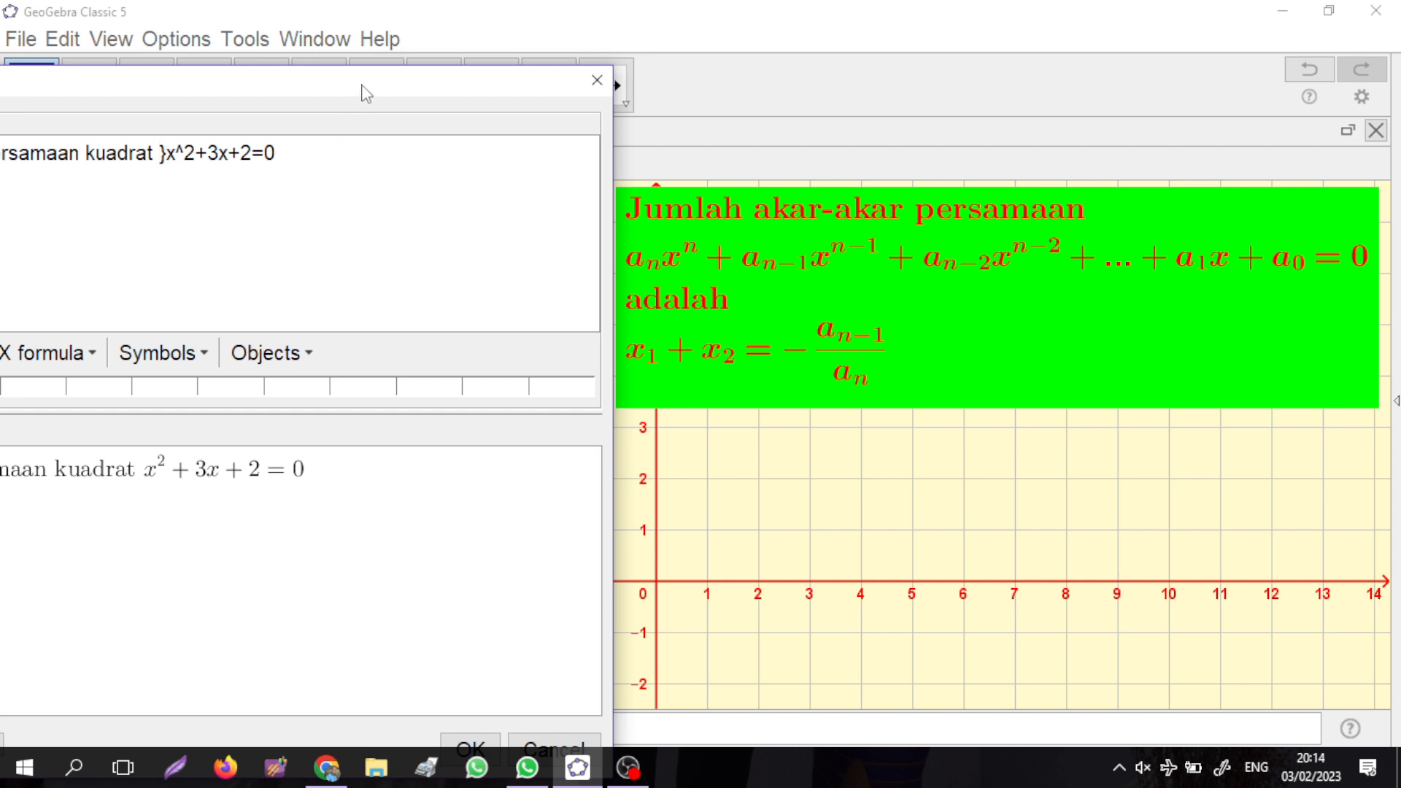
{"action": "left_click_drag", "start_coordinate": [365, 91], "coordinate": [838, 76]}
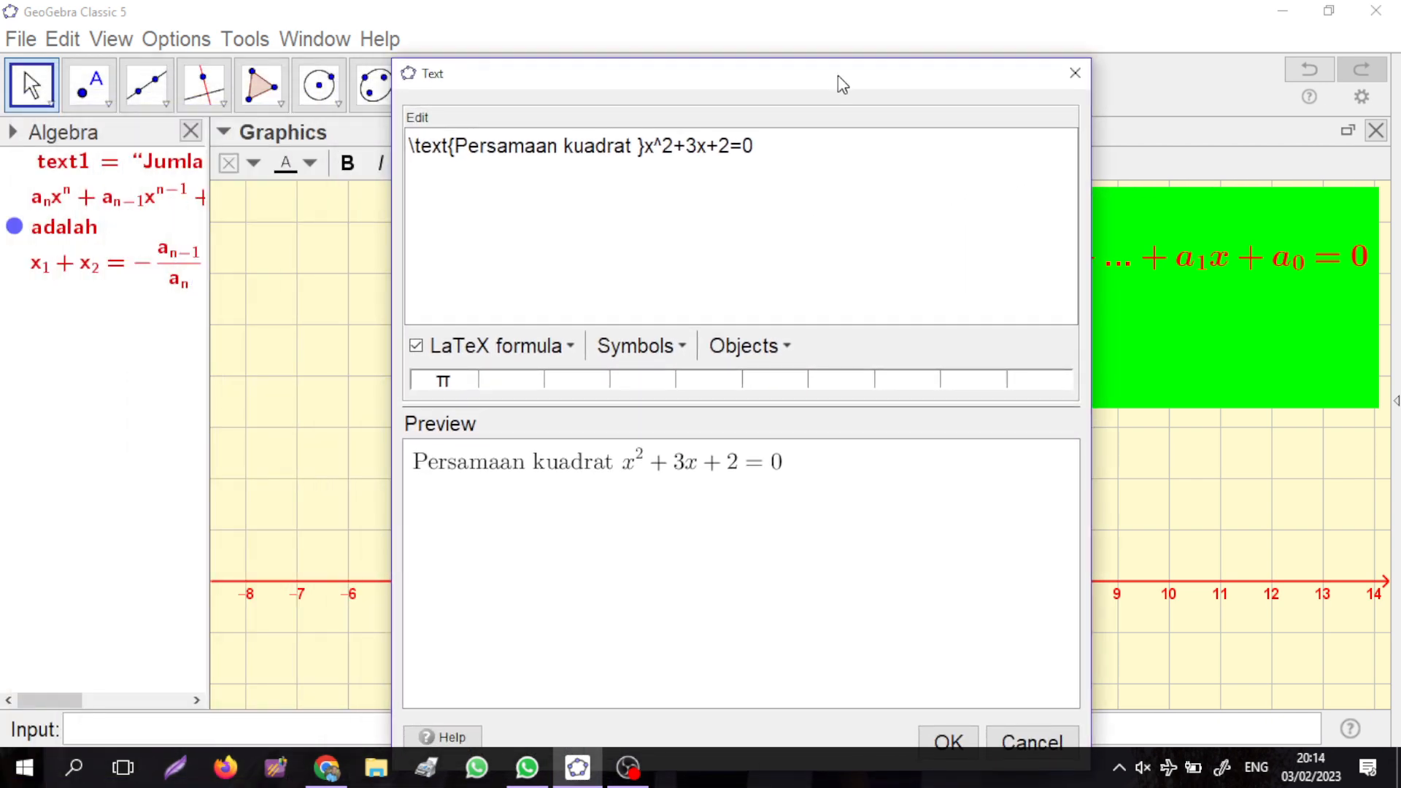
{"action": "key", "text": "BackSpace"}
{"action": "key", "text": "BackSpace"}
{"action": "key", "text": "BackSpace"}
{"action": "key", "text": "BackSpace"}
{"action": "key", "text": "BackSpace"}
{"action": "key", "text": "BackSpace"}
{"action": "key", "text": "BackSpace"}
{"action": "key", "text": "BackSpace"}
{"action": "key", "text": "BackSpace"}
{"action": "key", "text": "BackSpace"}
{"action": "key", "text": "BackSpace"}
{"action": "key", "text": "BackSpace"}
{"action": "key", "text": "BackSpace"}
{"action": "key", "text": "BackSpace"}
{"action": "key", "text": "BackSpace"}
{"action": "key", "text": "BackSpace"}
{"action": "key", "text": "BackSpace"}
{"action": "key", "text": "BackSpace"}
{"action": "key", "text": "BackSpace"}
{"action": "key", "text": "BackSpace"}
{"action": "key", "text": "BackSpace"}
{"action": "key", "text": "BackSpace"}
{"action": "key", "text": "BackSpace"}
{"action": "key", "text": "BackSpace"}
{"action": "key", "text": "BackSpace"}
{"action": "key", "text": "BackSpace"}
{"action": "key", "text": "BackSpace"}
{"action": "key", "text": "BackSpace"}
{"action": "key", "text": "BackSpace"}
{"action": "key", "text": "BackSpace"}
{"action": "key", "text": "BackSpace"}
{"action": "key", "text": "BackSpace"}
{"action": "key", "text": "BackSpace"}
{"action": "key", "text": "BackSpace"}
{"action": "key", "text": "BackSpace"}
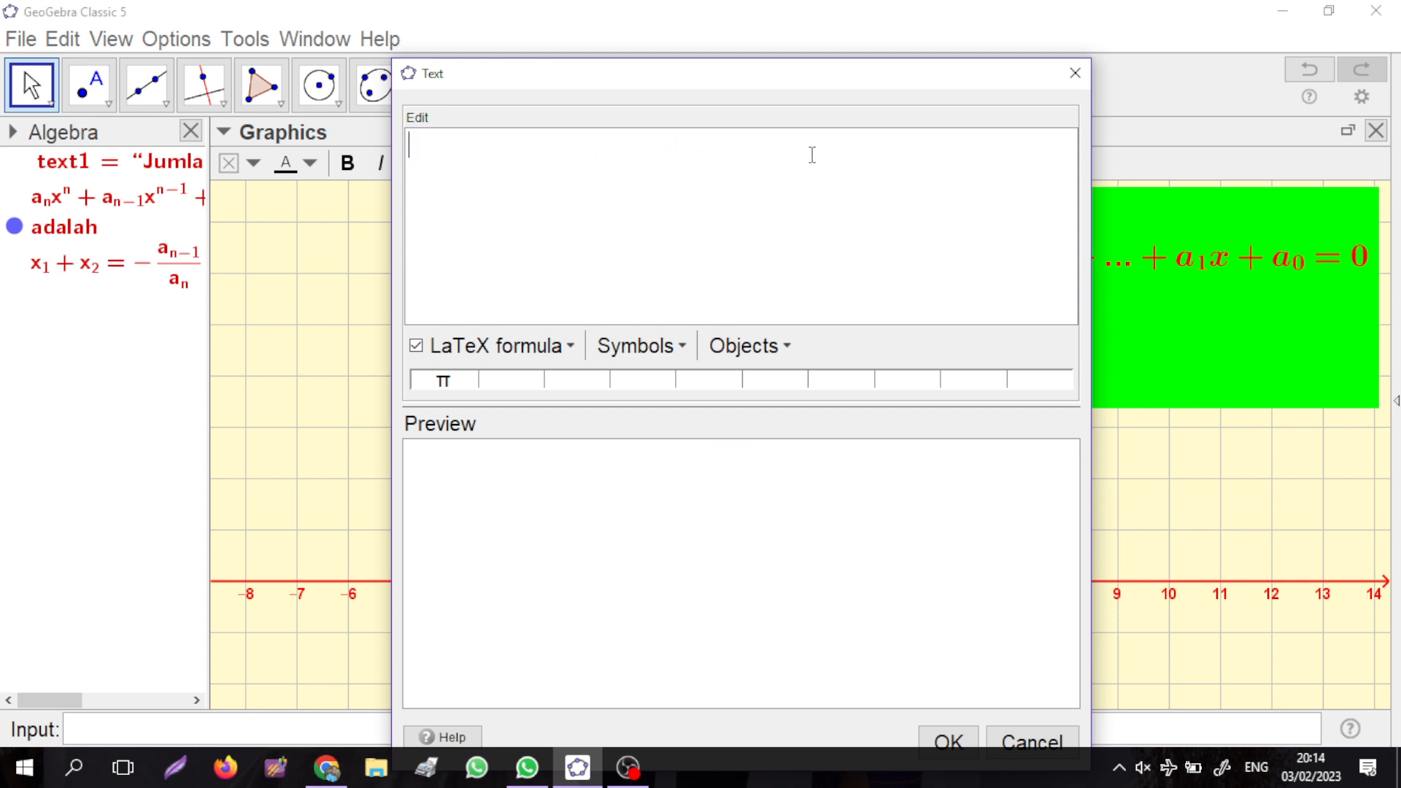
{"action": "left_click", "coordinate": [416, 346]}
{"action": "left_click", "coordinate": [418, 346]}
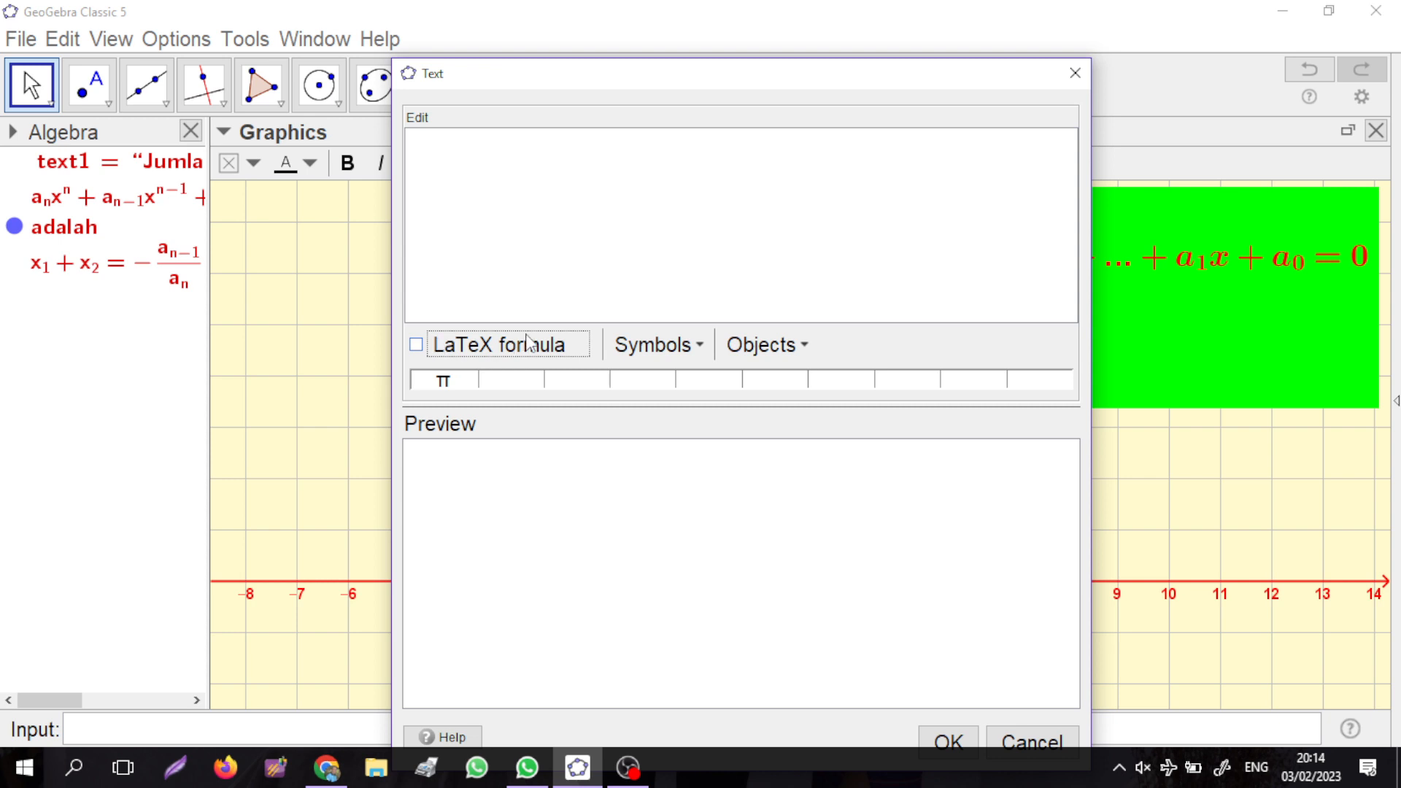
- Write the first line of the text as "\text{Jumlah akar-akar persamaan}\\"
{"action": "left_click", "coordinate": [464, 154]}
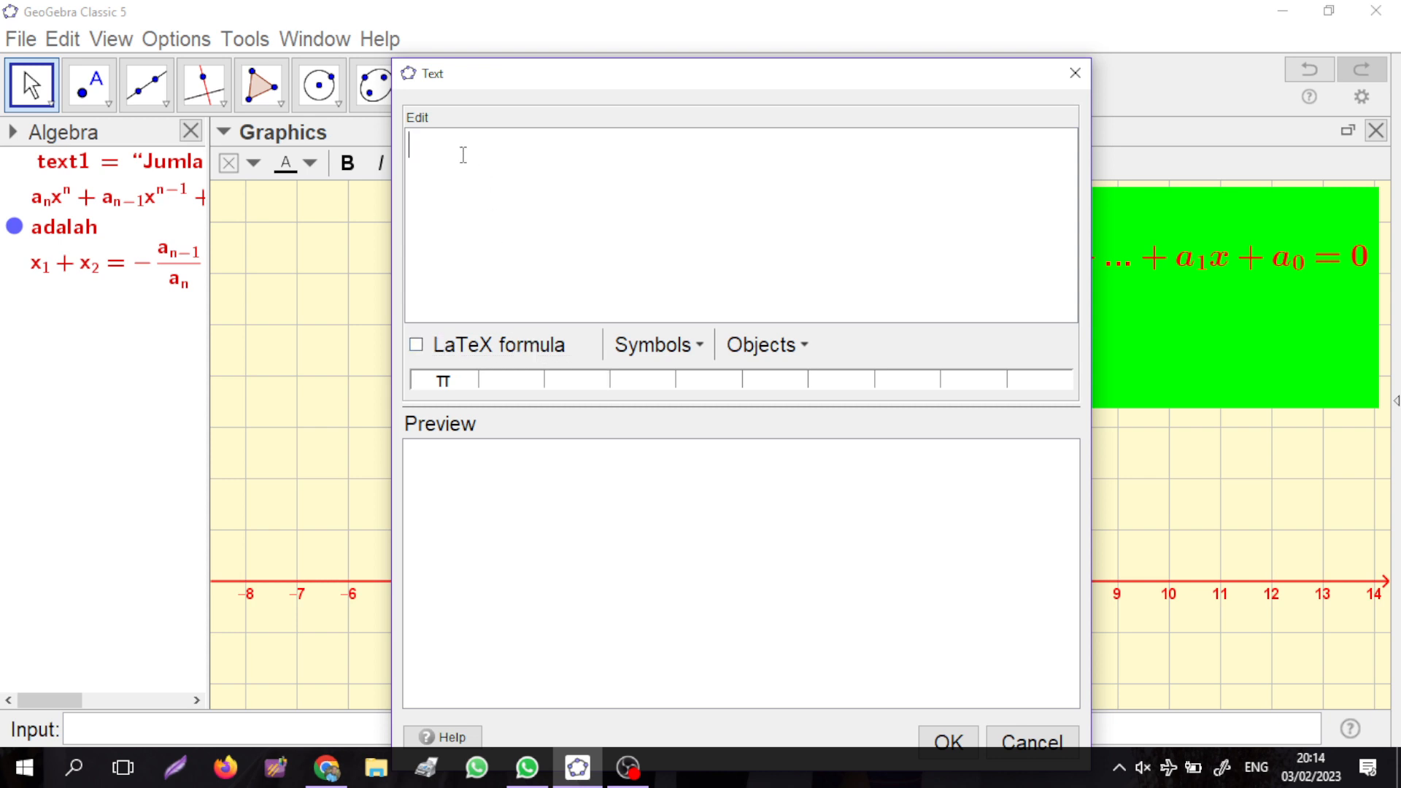
{"action": "type", "text": "\\text"}
{"action": "type", "text": "{"}
{"action": "type", "text": "Ju"}
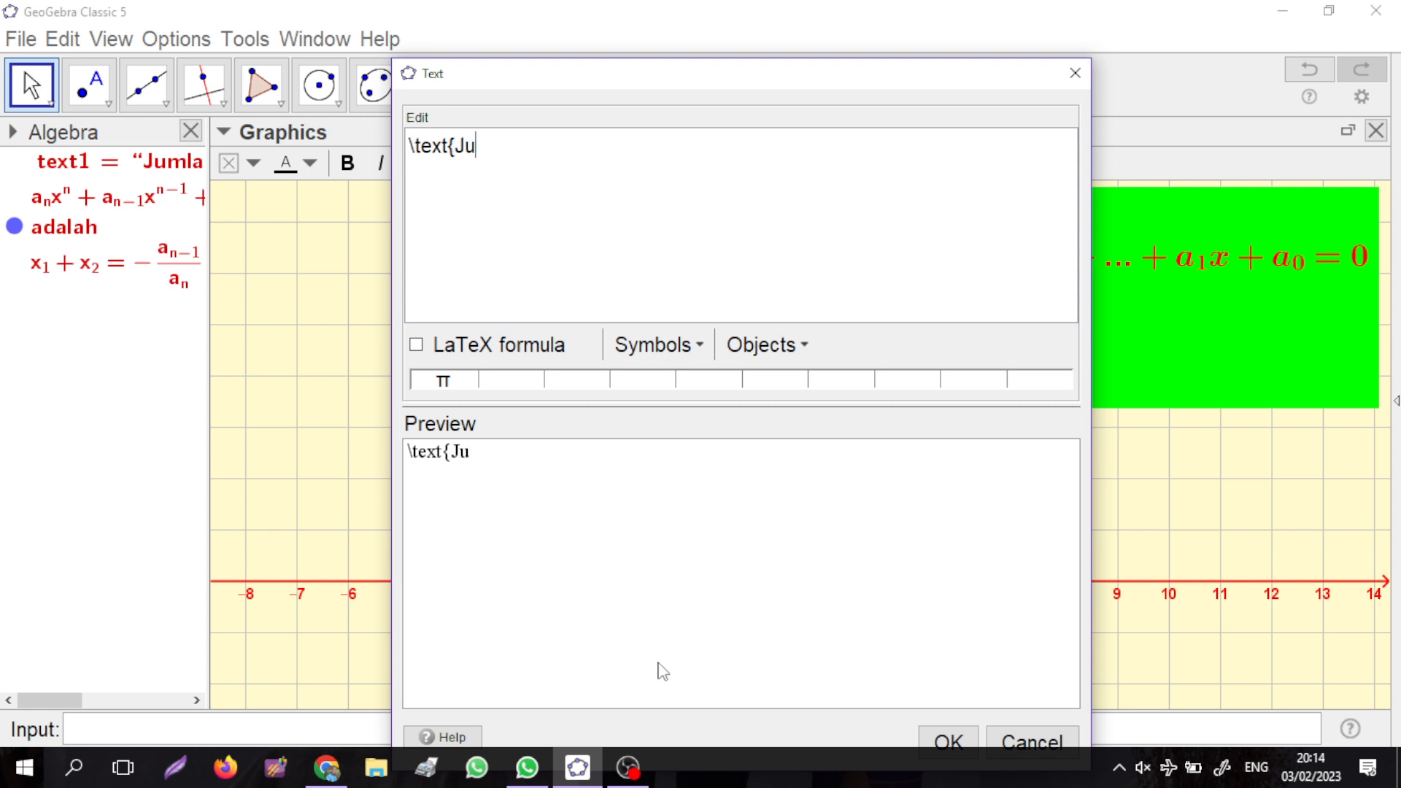
{"action": "type", "text": "mlah akar"}
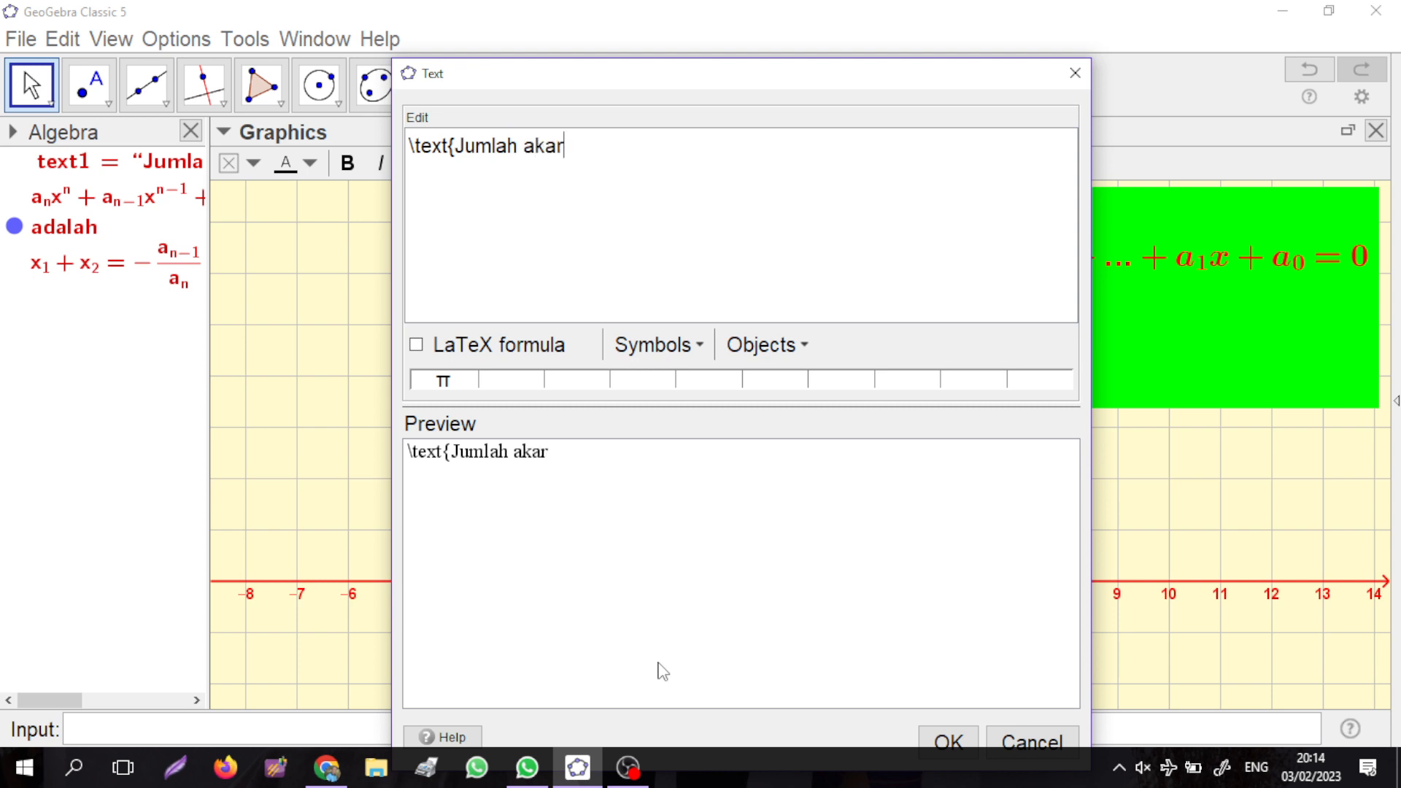
{"action": "type", "text": "-akar"}
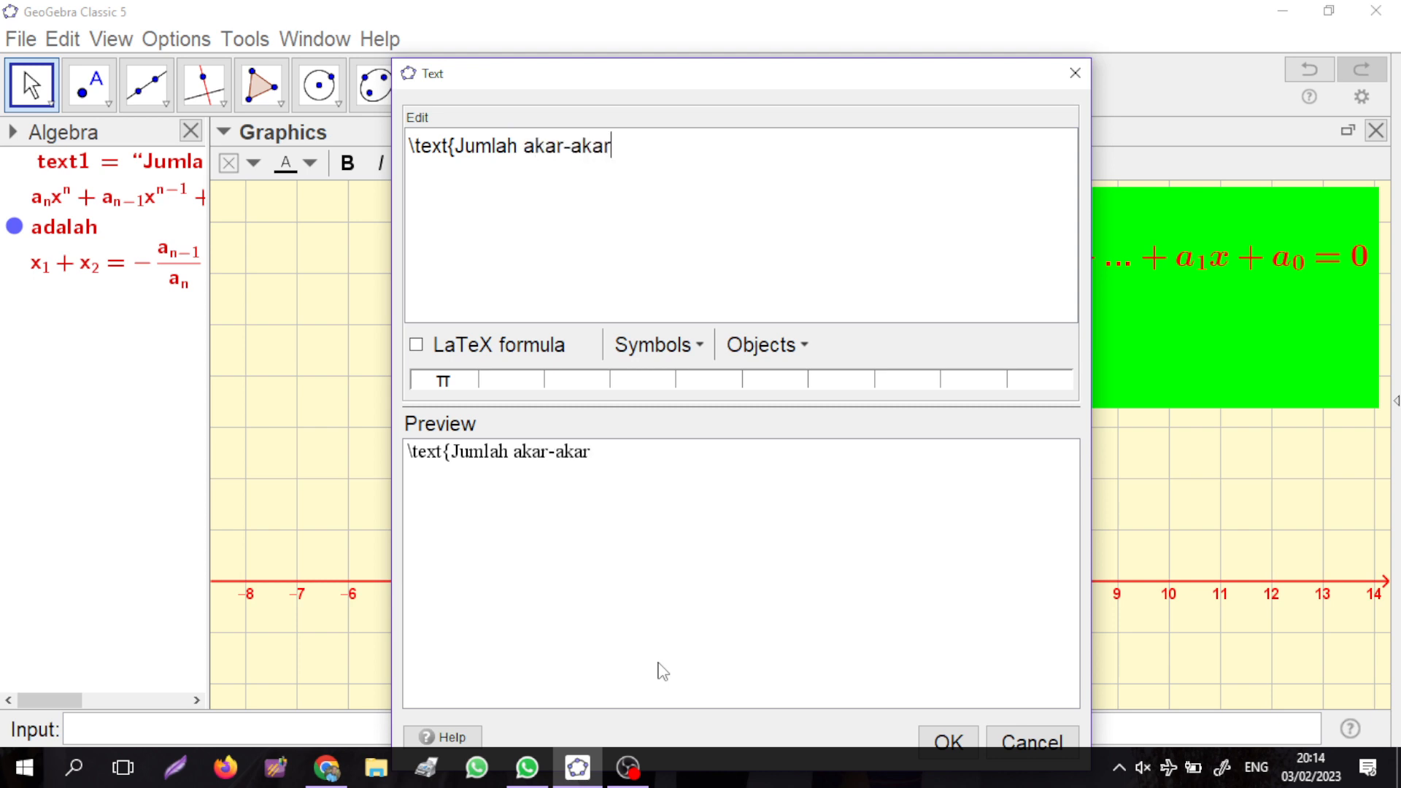
{"action": "type", "text": " persama"}
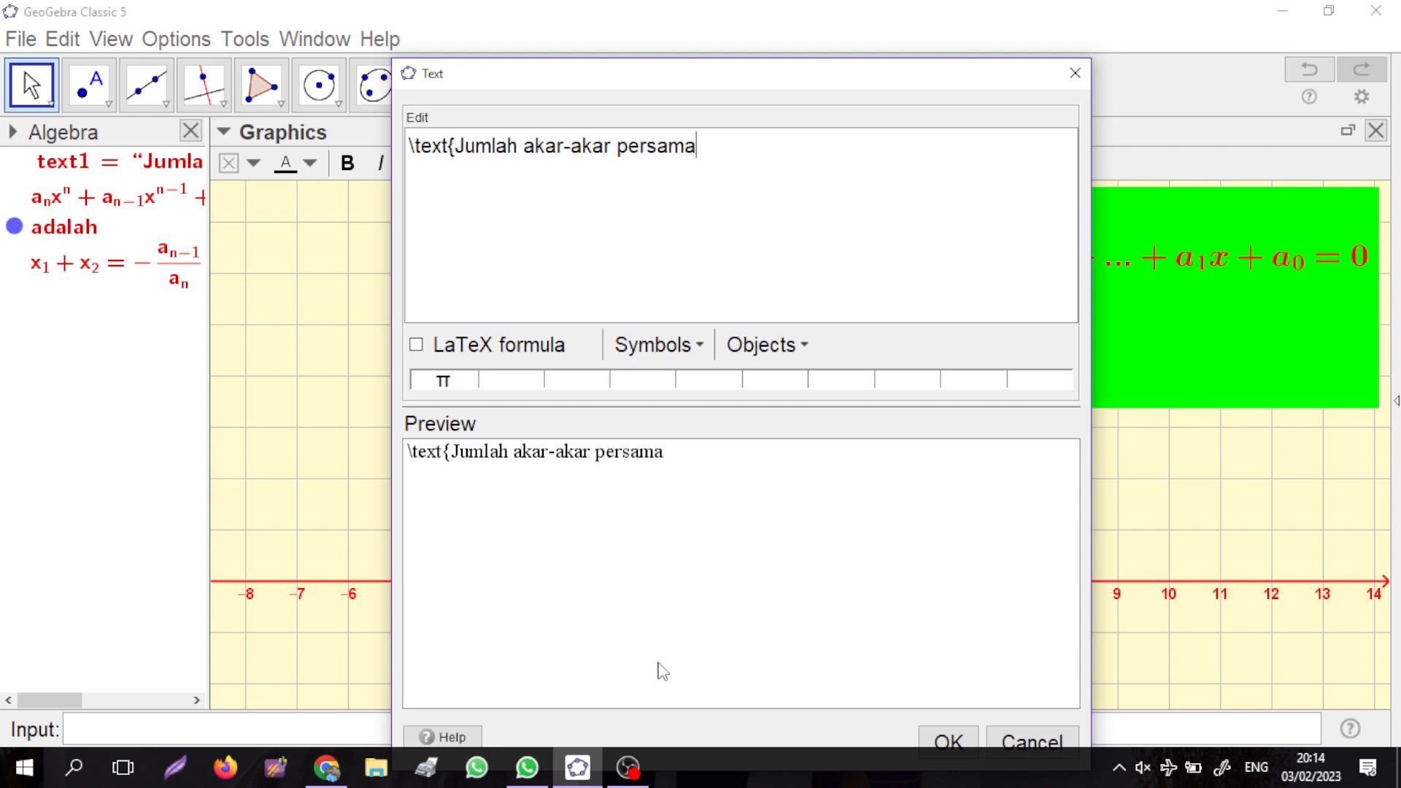
{"action": "type", "text": "an}"}
{"action": "type", "text": "\\\\"}
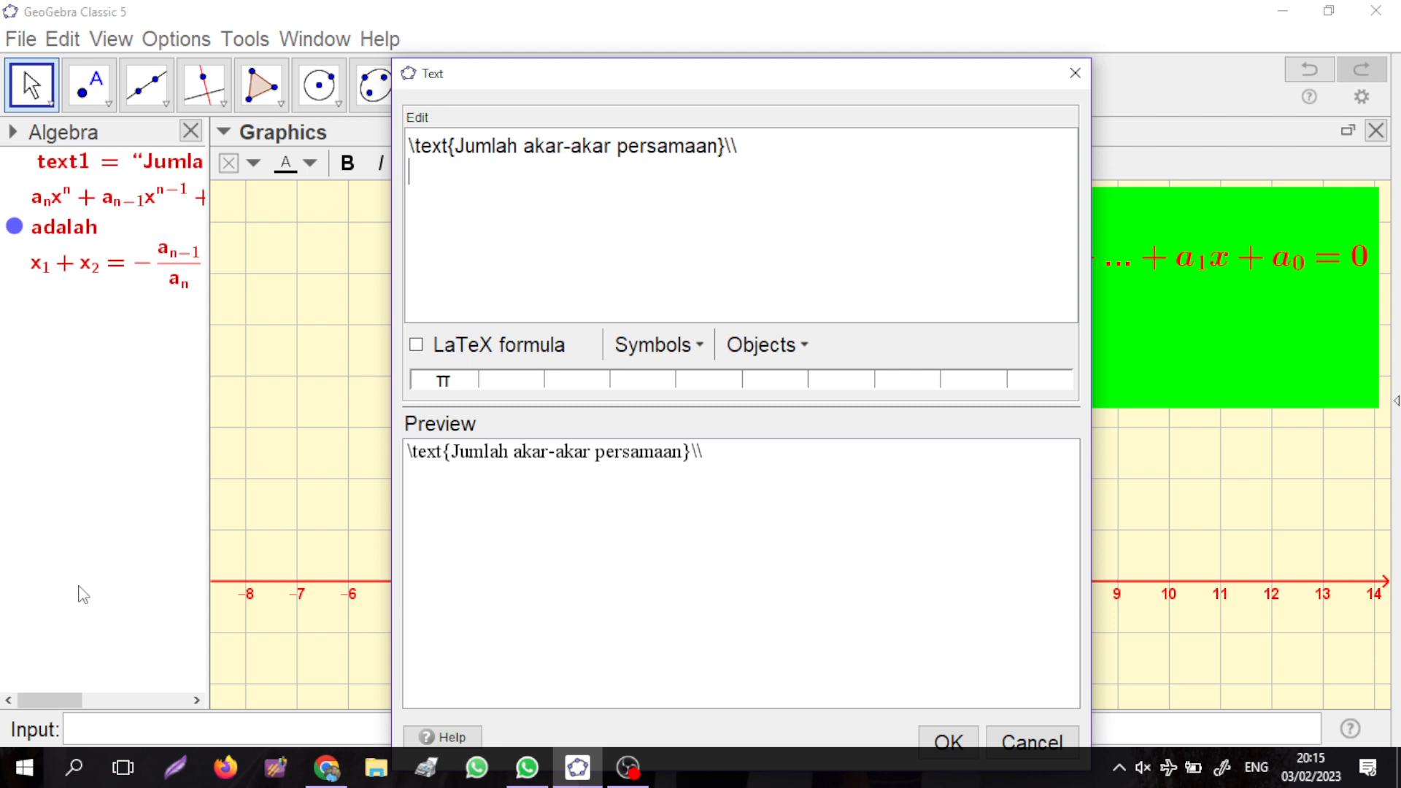
- Write the second line of the text as "a_nx^n+a_{n-1}x^{n-1}+a_{n-2}x^{n-2}+...+a_1x+a_0=0\\"
{"action": "type", "text": "x"}
{"action": "key", "text": "BackSpace"}
{"action": "type", "text": "a_nx^"}
{"action": "type", "text": "n+a"}
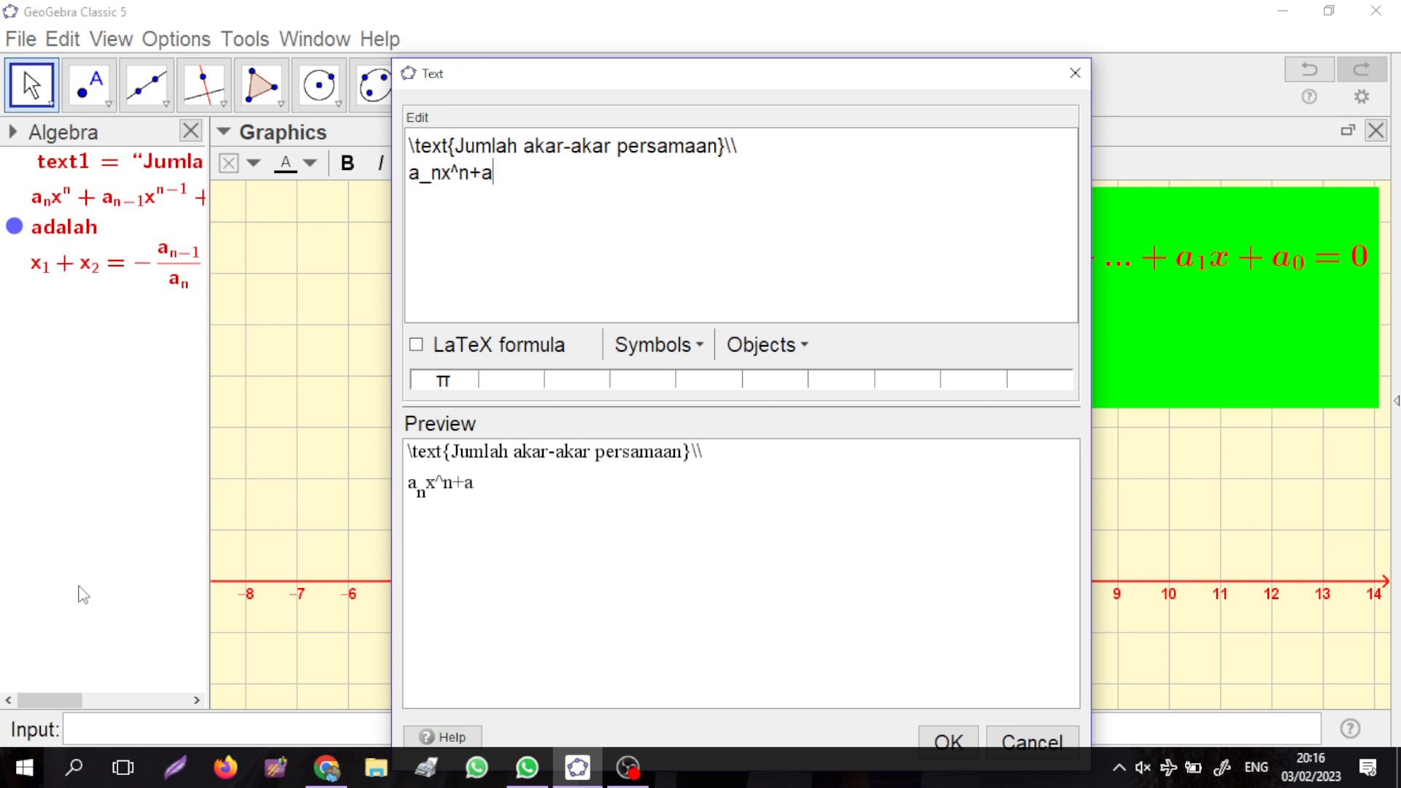
{"action": "type", "text": "_{"}
{"action": "type", "text": "n-1}x^"}
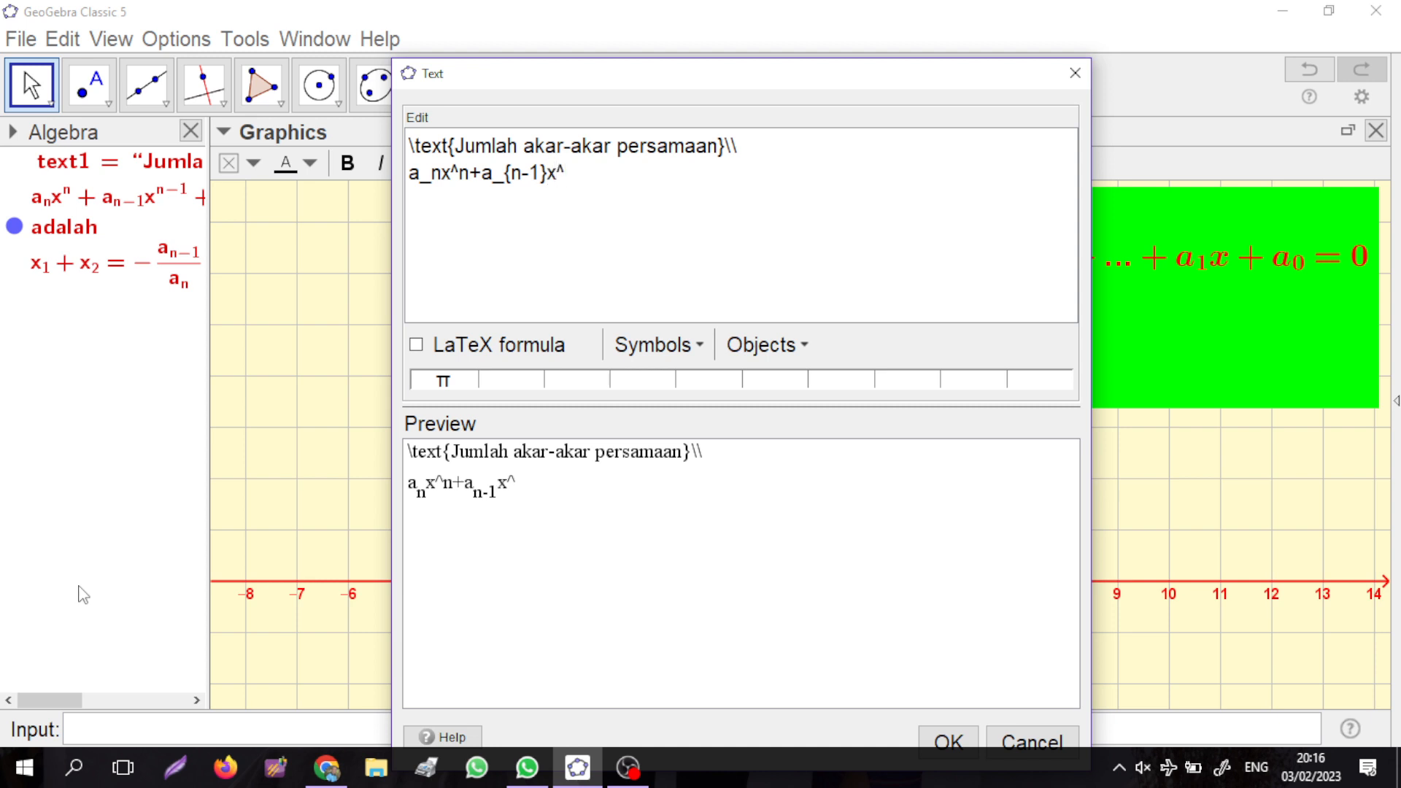
{"action": "type", "text": "{n-1}"}
{"action": "type", "text": "+"}
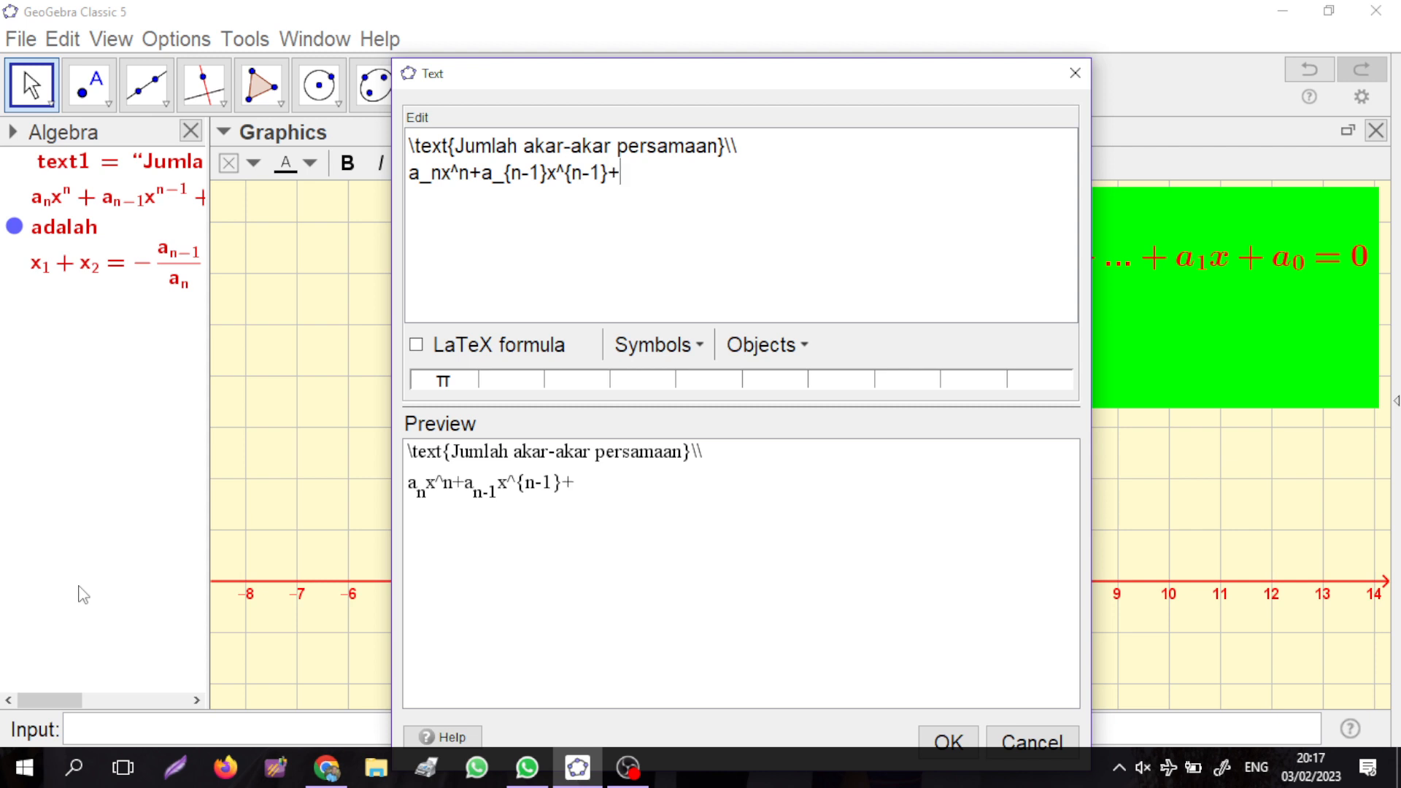
{"action": "type", "text": "a_{n-2}x"}
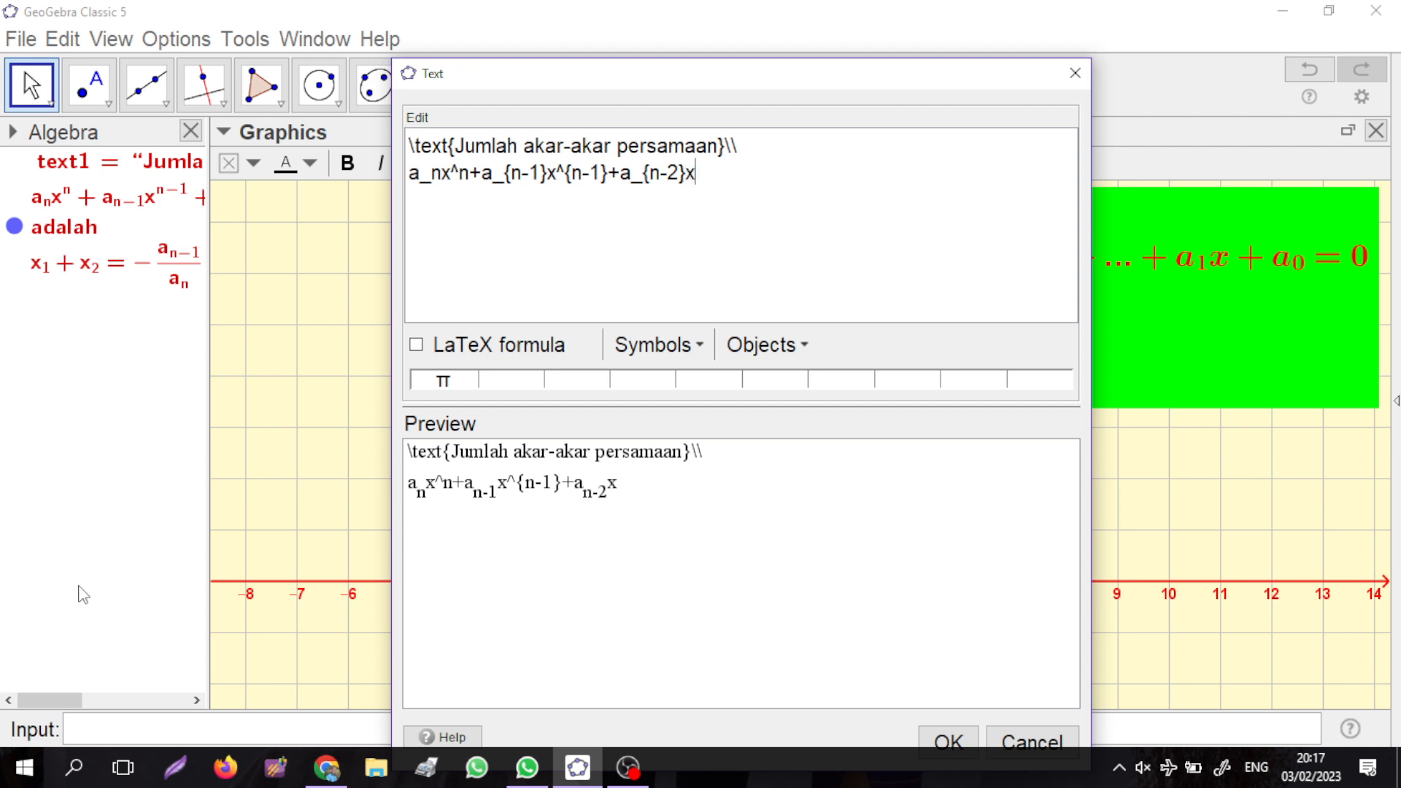
{"action": "type", "text": "^{n-2}"}
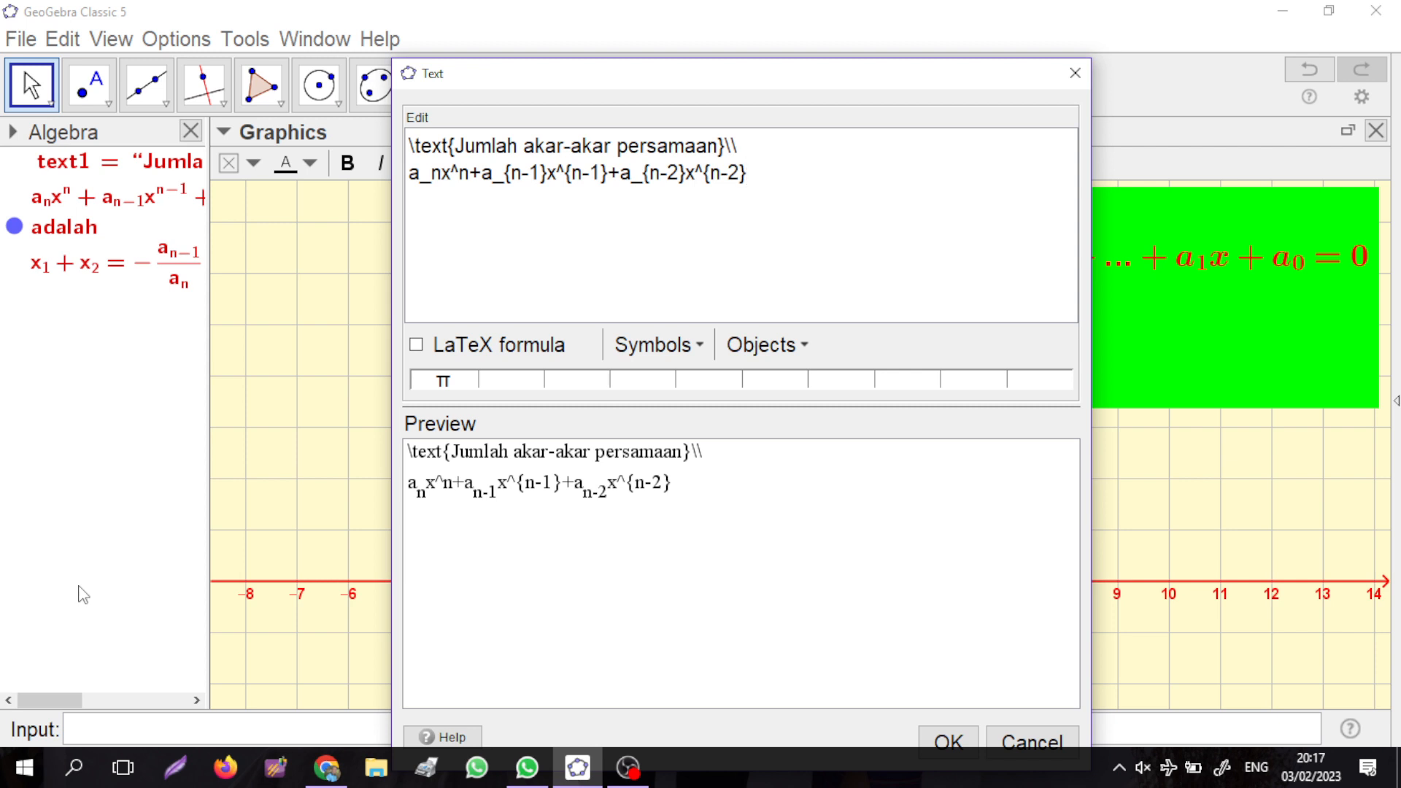
{"action": "type", "text": "+...+"}
{"action": "type", "text": "a_1x+"}
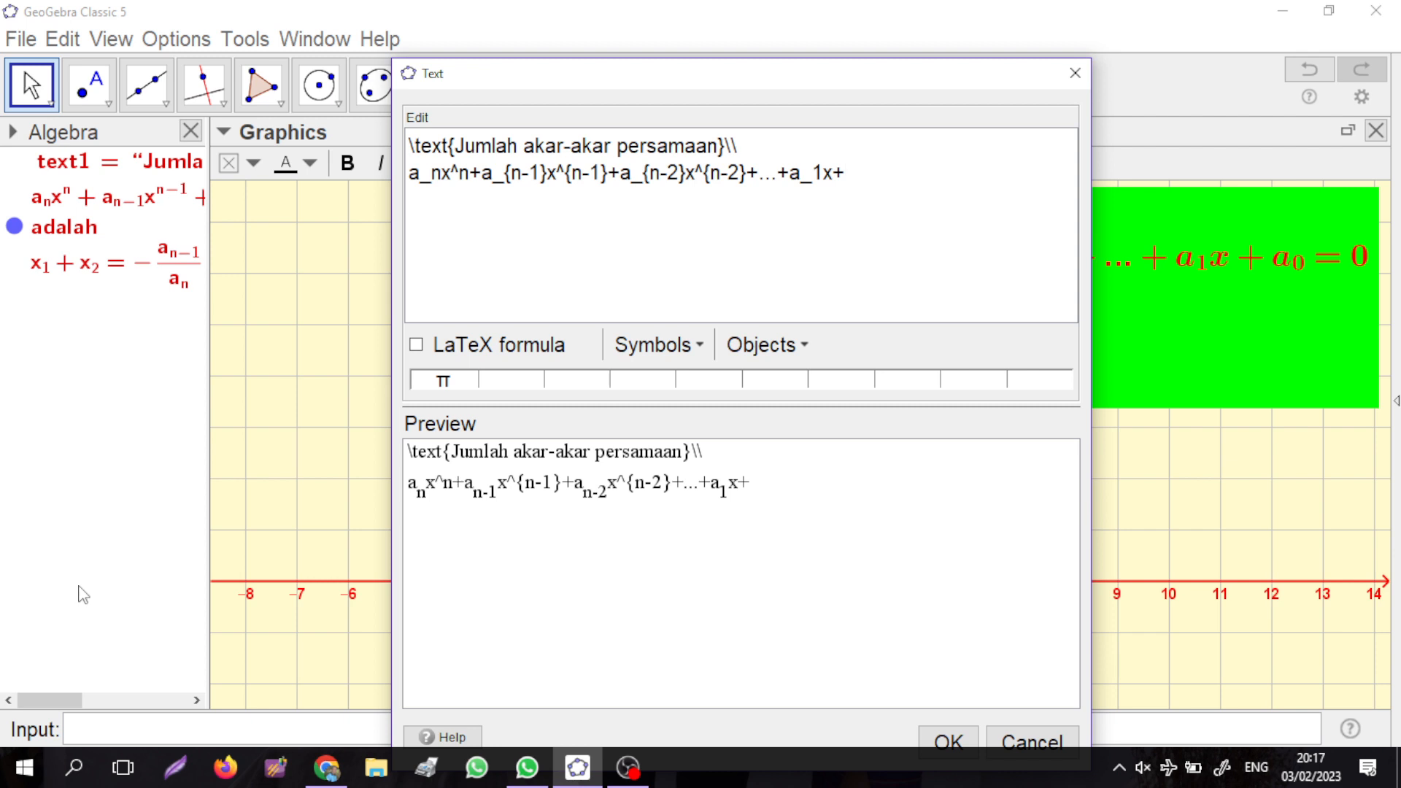
{"action": "type", "text": "a_0=0"}
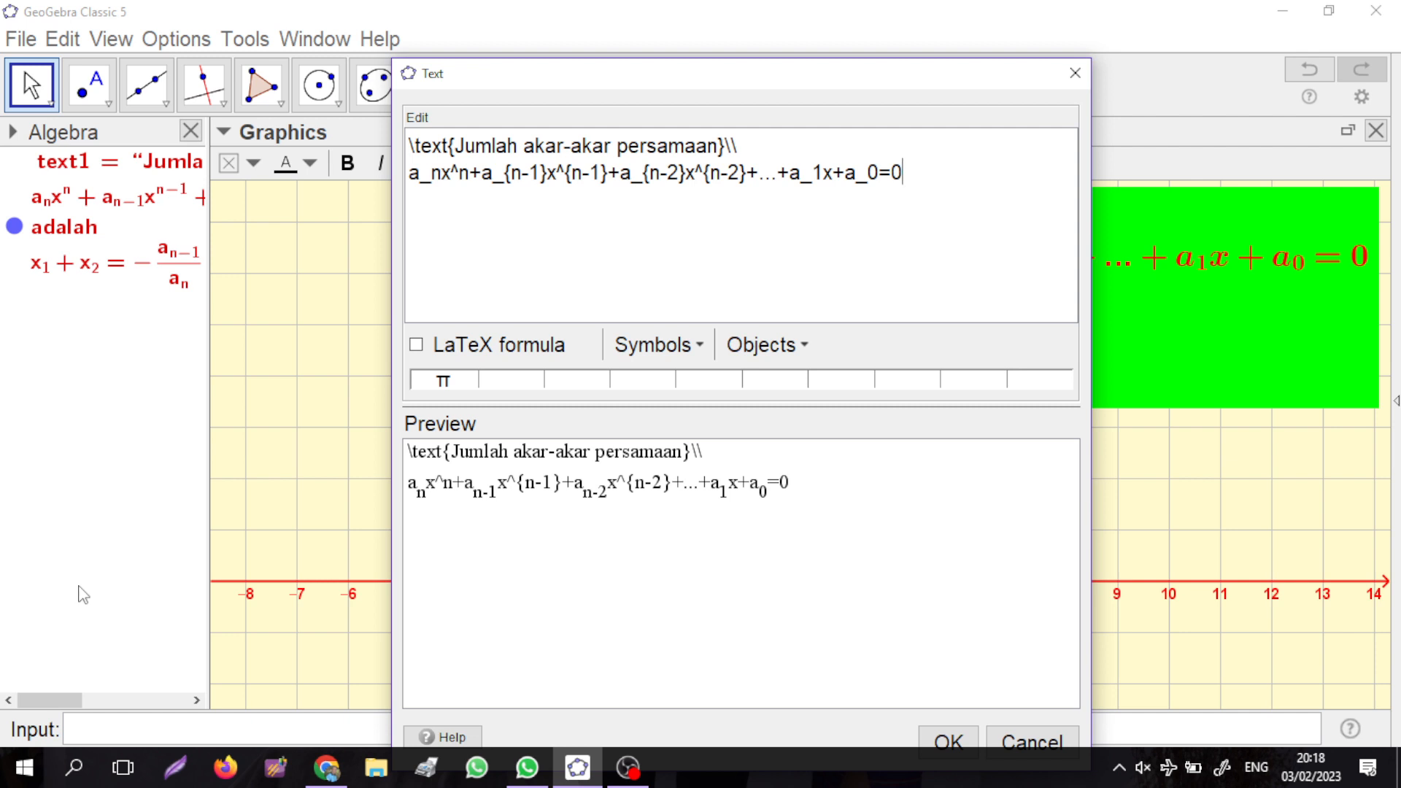
{"action": "type", "text": "\\\\"}
{"action": "key", "text": "Return"}
- Write the third line of the text as "\text{adalah}\\" and start a fourth line
{"action": "type", "text": "\\text{adalah"}
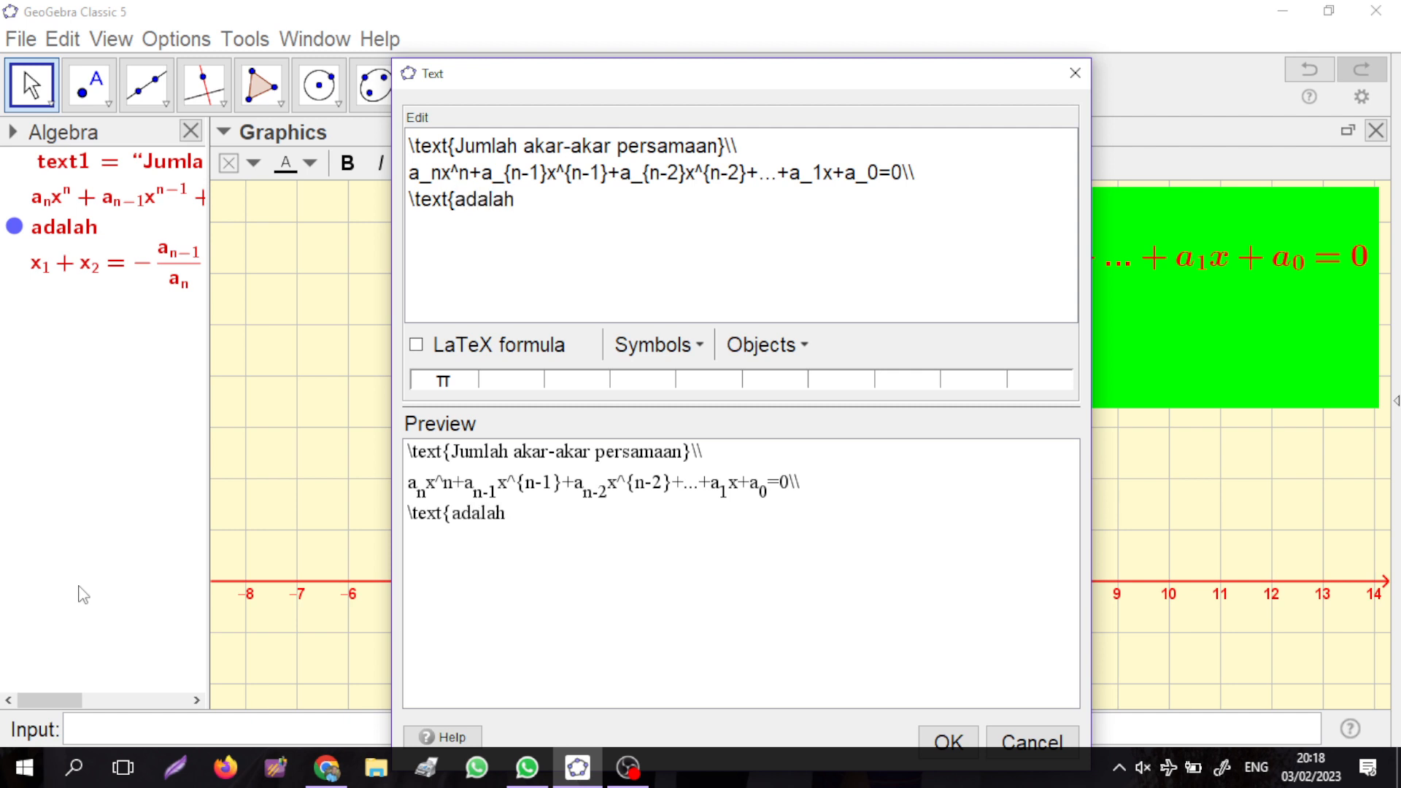
{"action": "type", "text": "}"}
{"action": "key", "text": "BackSpace"}
{"action": "key", "text": "Right"}
{"action": "type", "text": "\\\\"}
{"action": "key", "text": "Return"}
- Write the fourth line of the text as "x_1+x_2+x_3+...x_{n-1}+x_n=-\frac{a_{n-1}}{a_n}."
{"action": "type", "text": "x"}
{"action": "type", "text": "_1+x_2"}
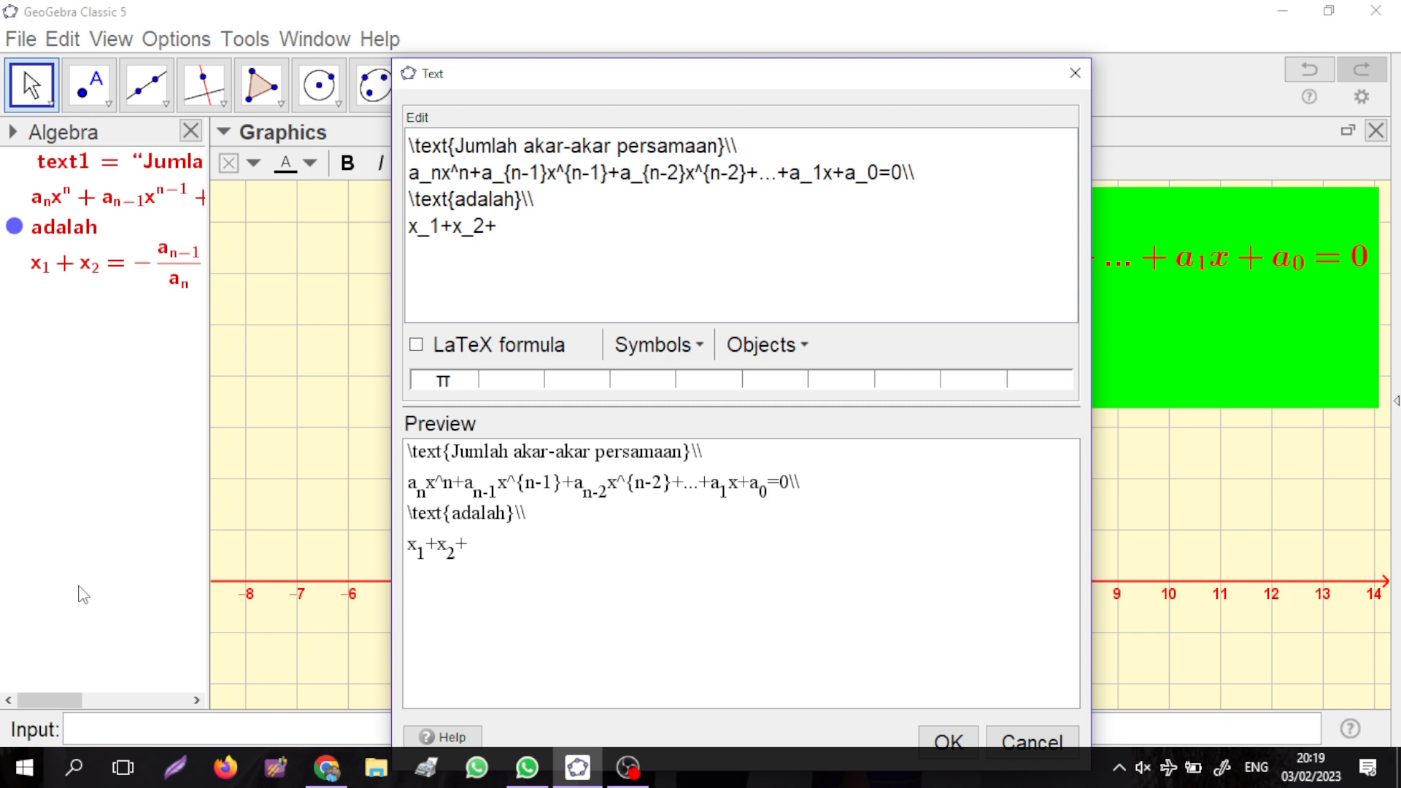
{"action": "type", "text": "x_3+...x_{n-1"}
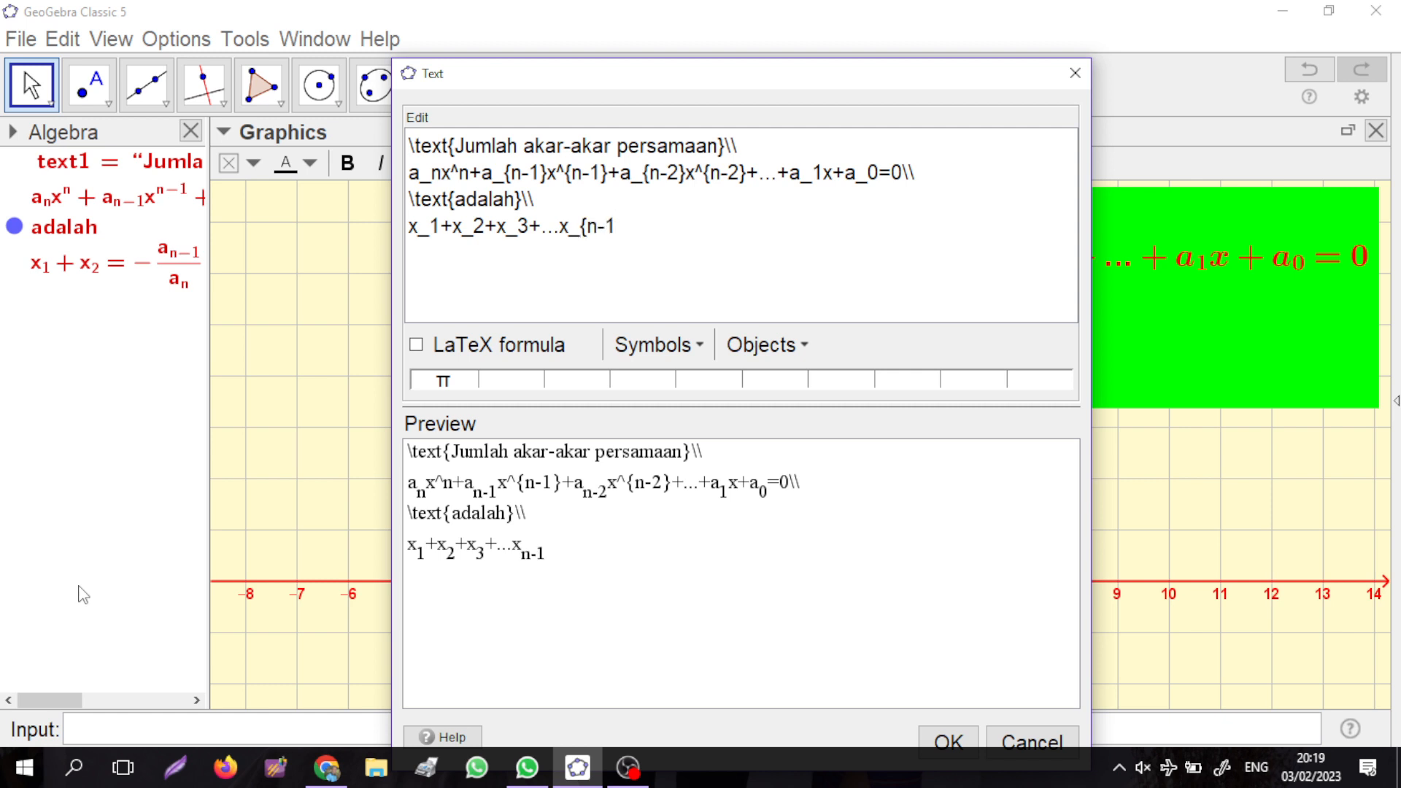
{"action": "type", "text": "}+x_n=-"}
{"action": "type", "text": "\\fr"}
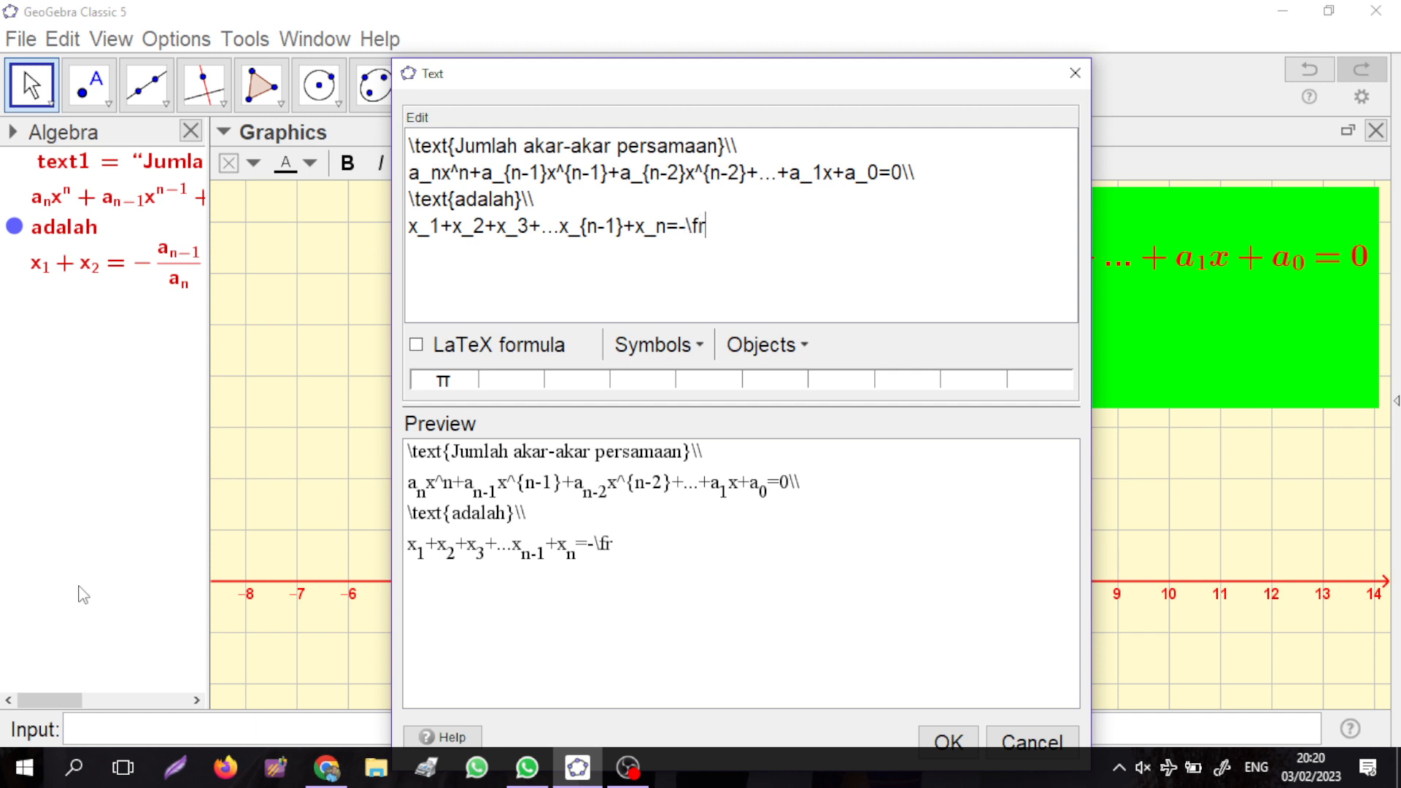
{"action": "type", "text": "ac"}
{"action": "type", "text": "{"}
{"action": "type", "text": "a"}
{"action": "type", "text": "_"}
{"action": "type", "text": "{n-"}
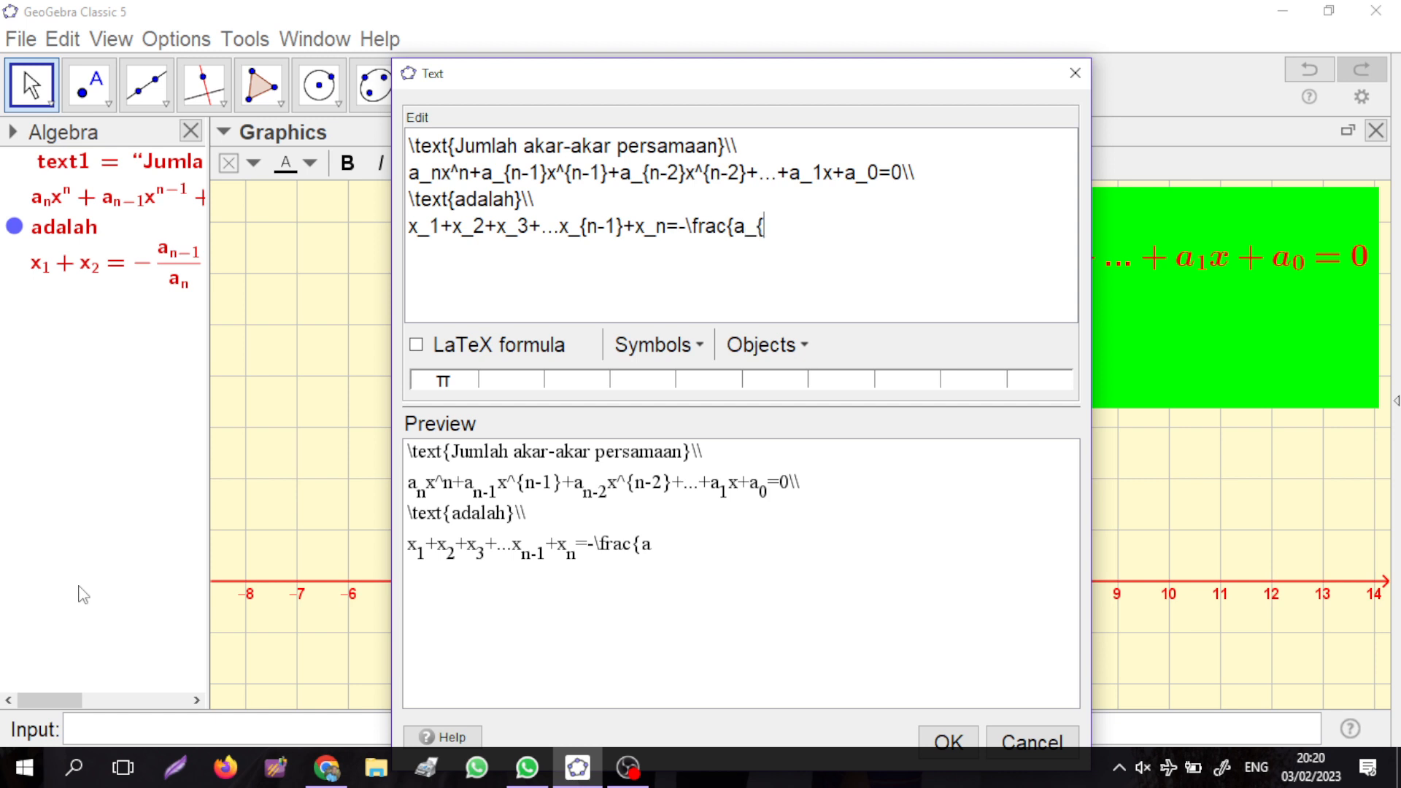
{"action": "type", "text": "1}"}
{"action": "type", "text": "}{"}
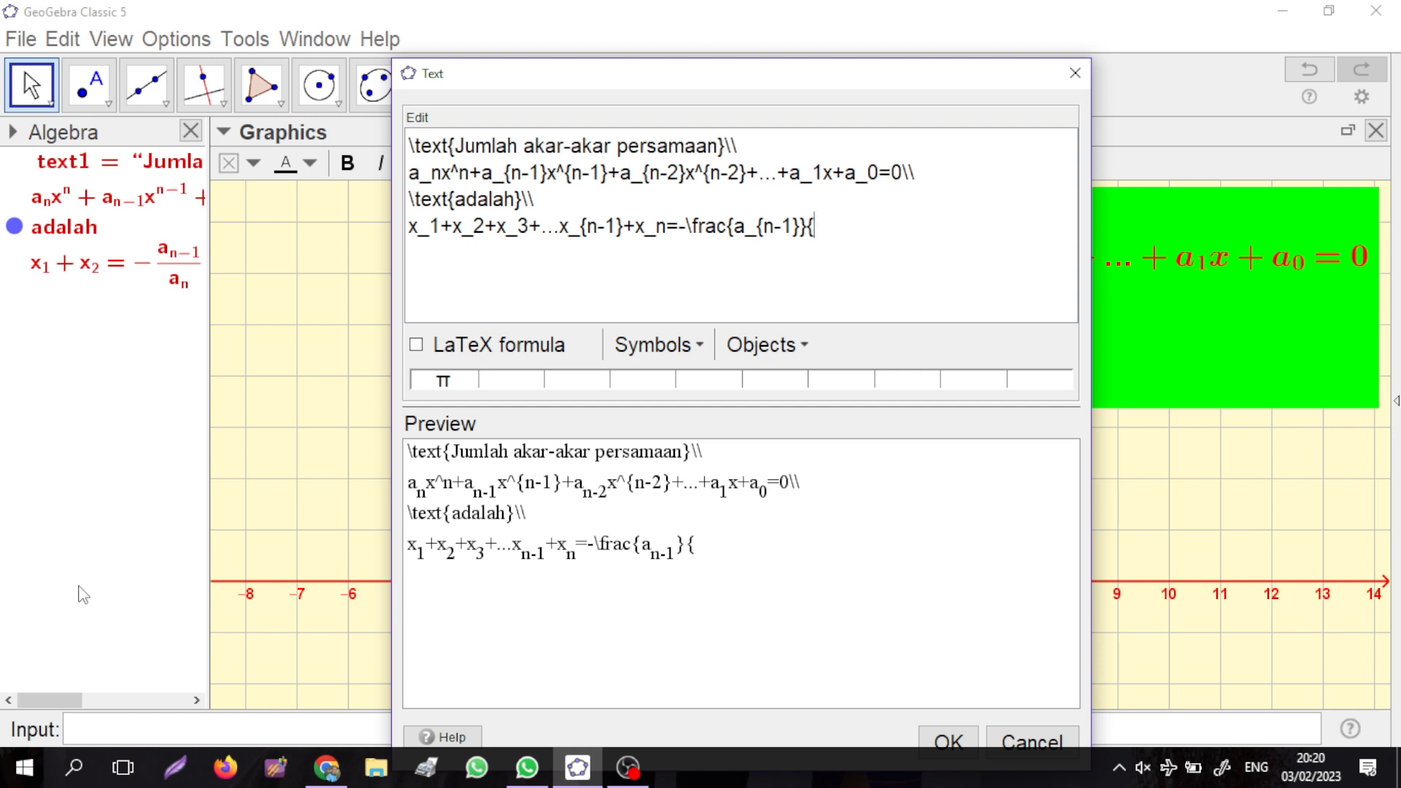
{"action": "type", "text": "a_n}."}
- Turn on LaTeX formula rendering, create the text, and move it below the green text box so the two no longer overlap
{"action": "left_click", "coordinate": [417, 347]}
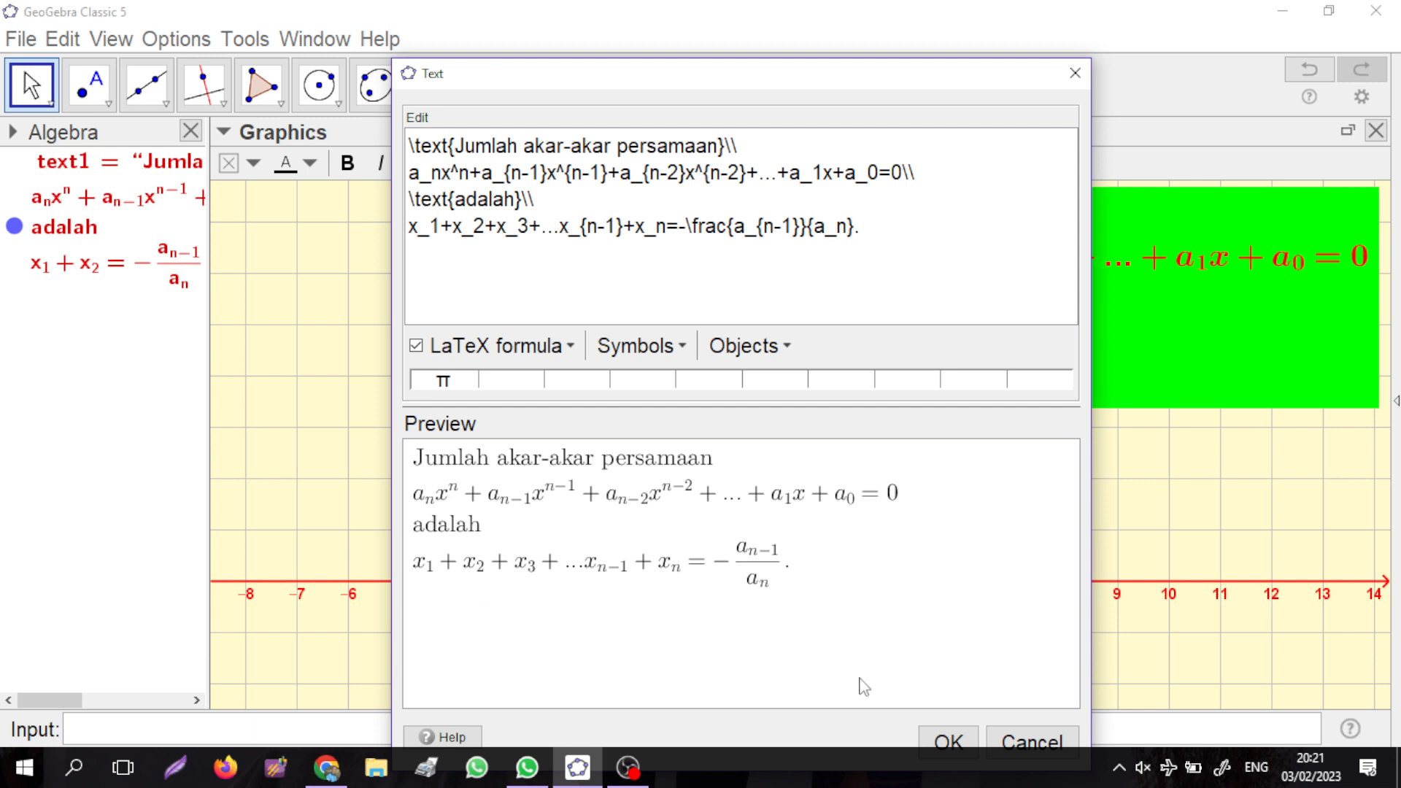
{"action": "left_click", "coordinate": [946, 742]}
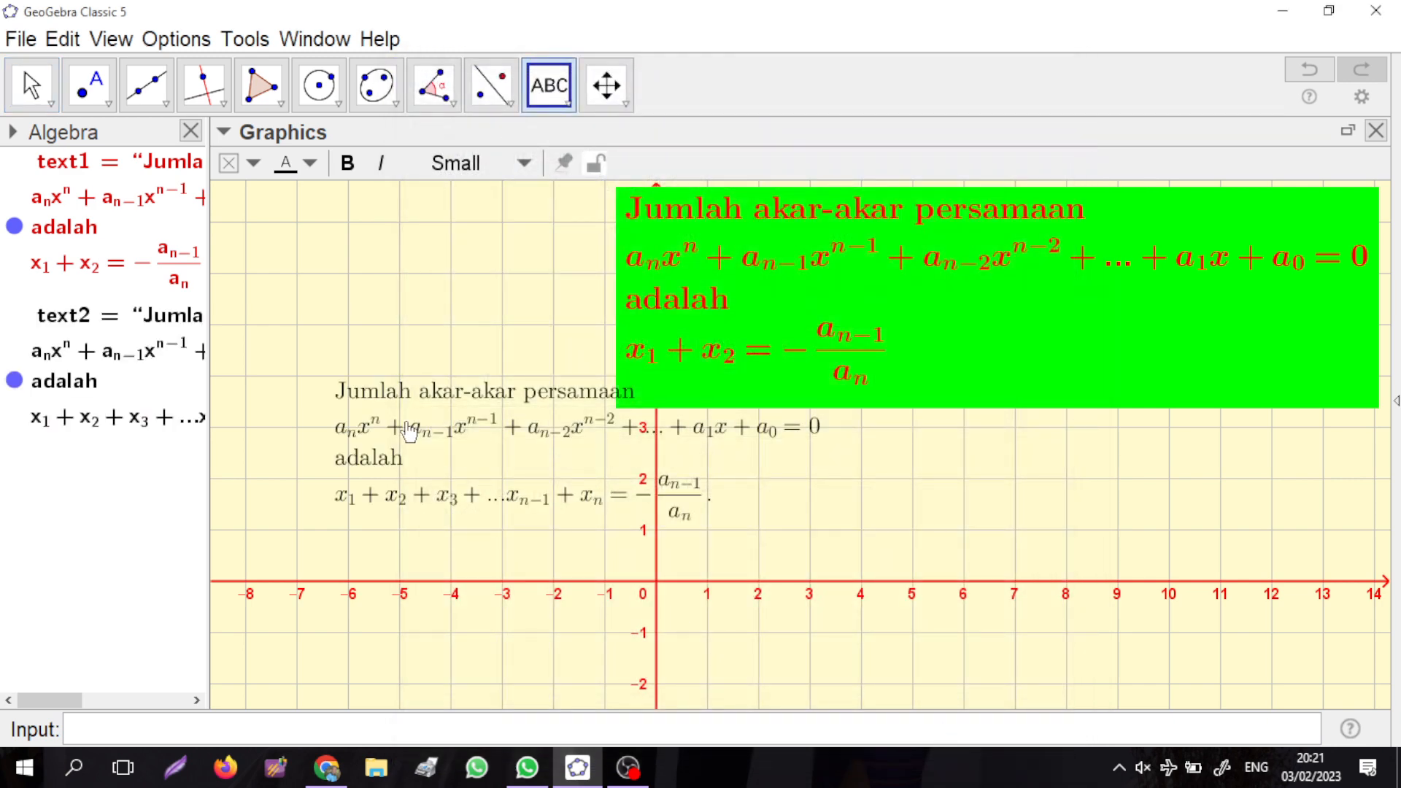
{"action": "left_click_drag", "start_coordinate": [402, 421], "coordinate": [332, 537]}
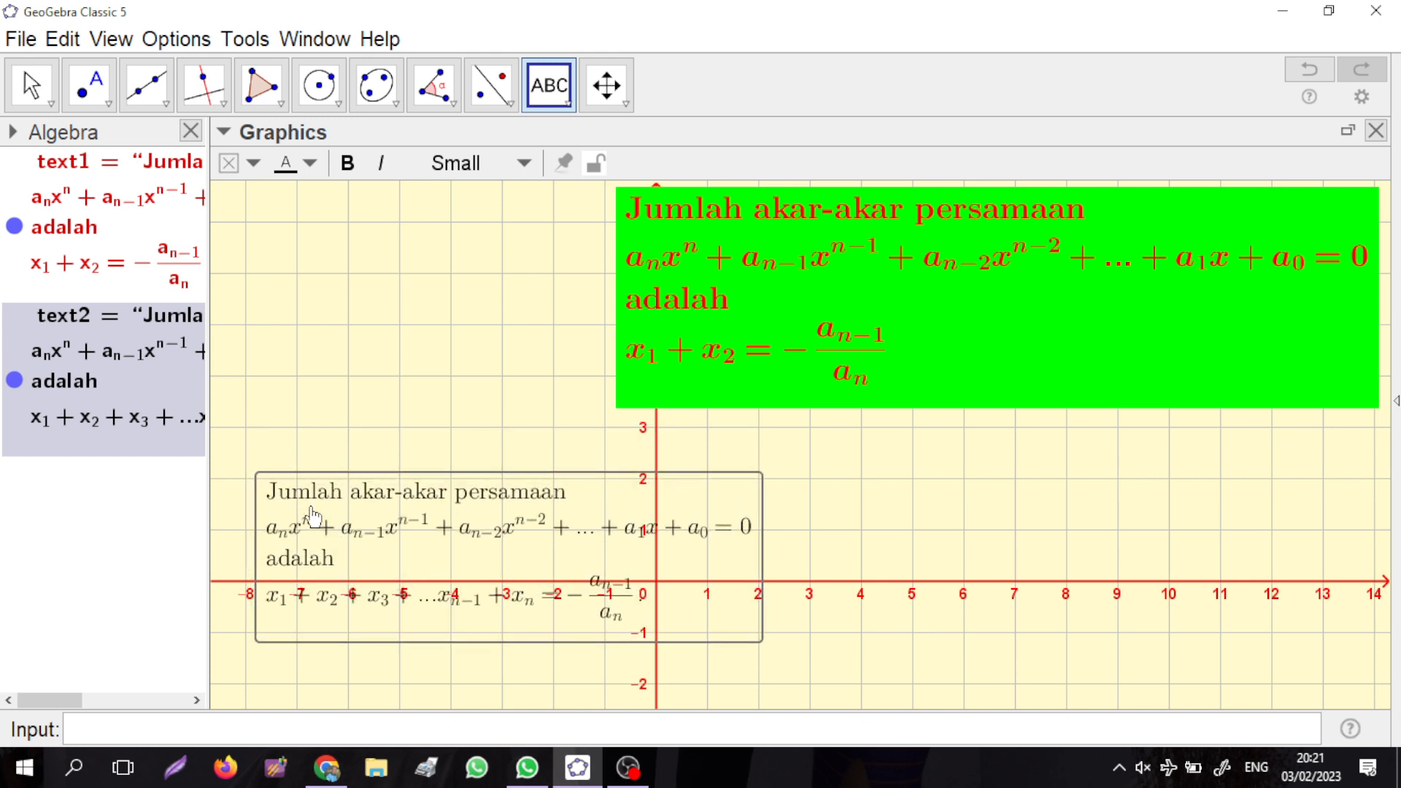
- Set the new text's background colour to blue (0, 0, 255) in its object properties
{"action": "right_click", "coordinate": [315, 503]}
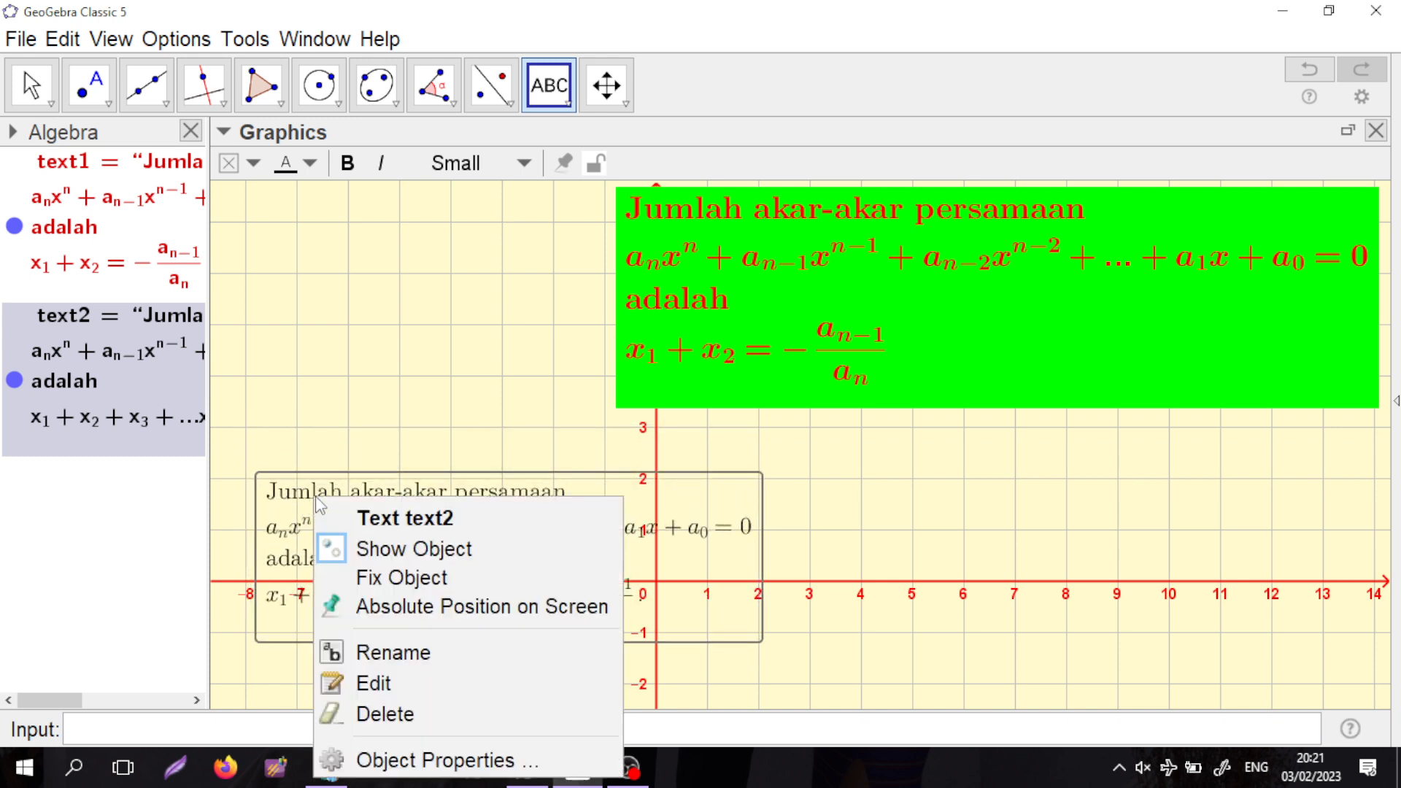
{"action": "left_click", "coordinate": [382, 768]}
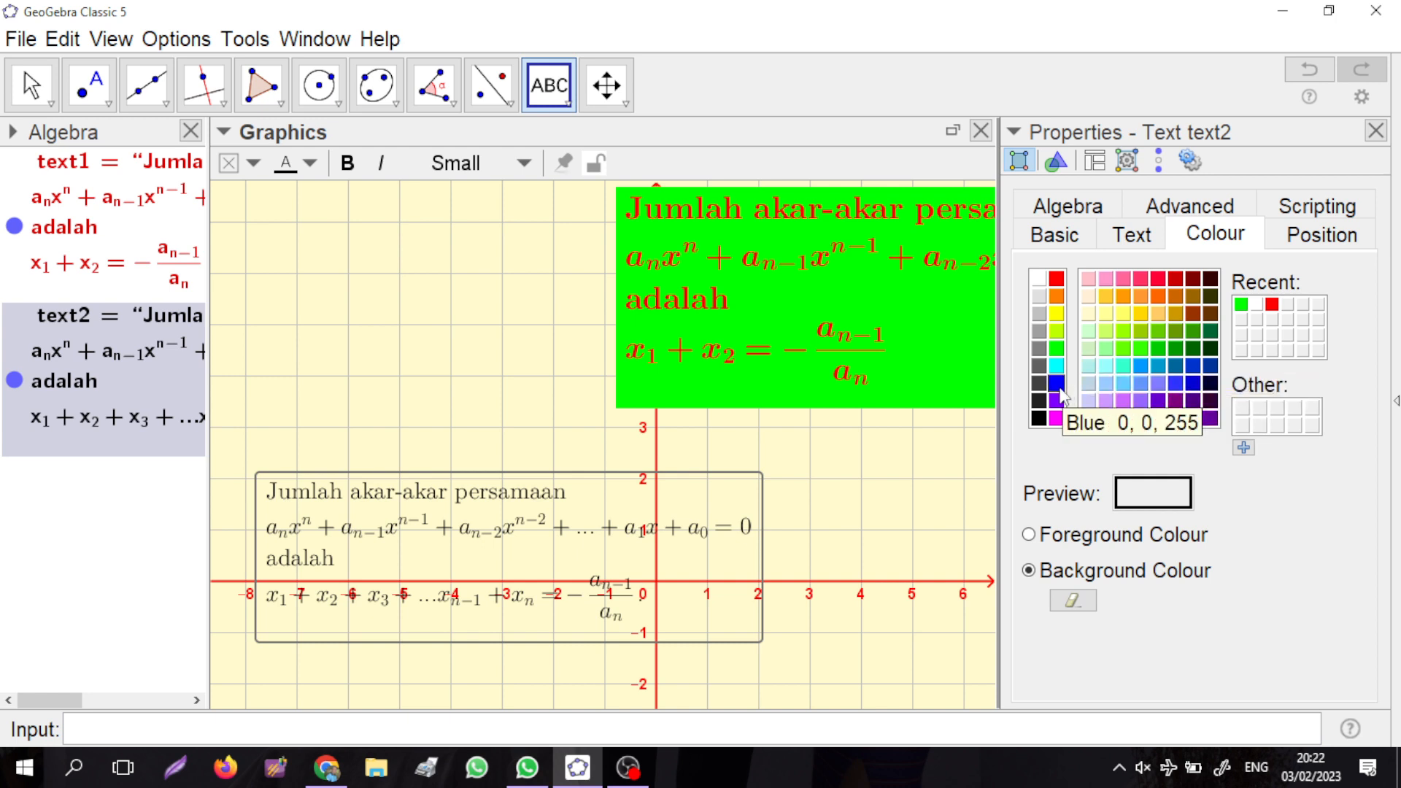
{"action": "left_click", "coordinate": [1055, 384]}
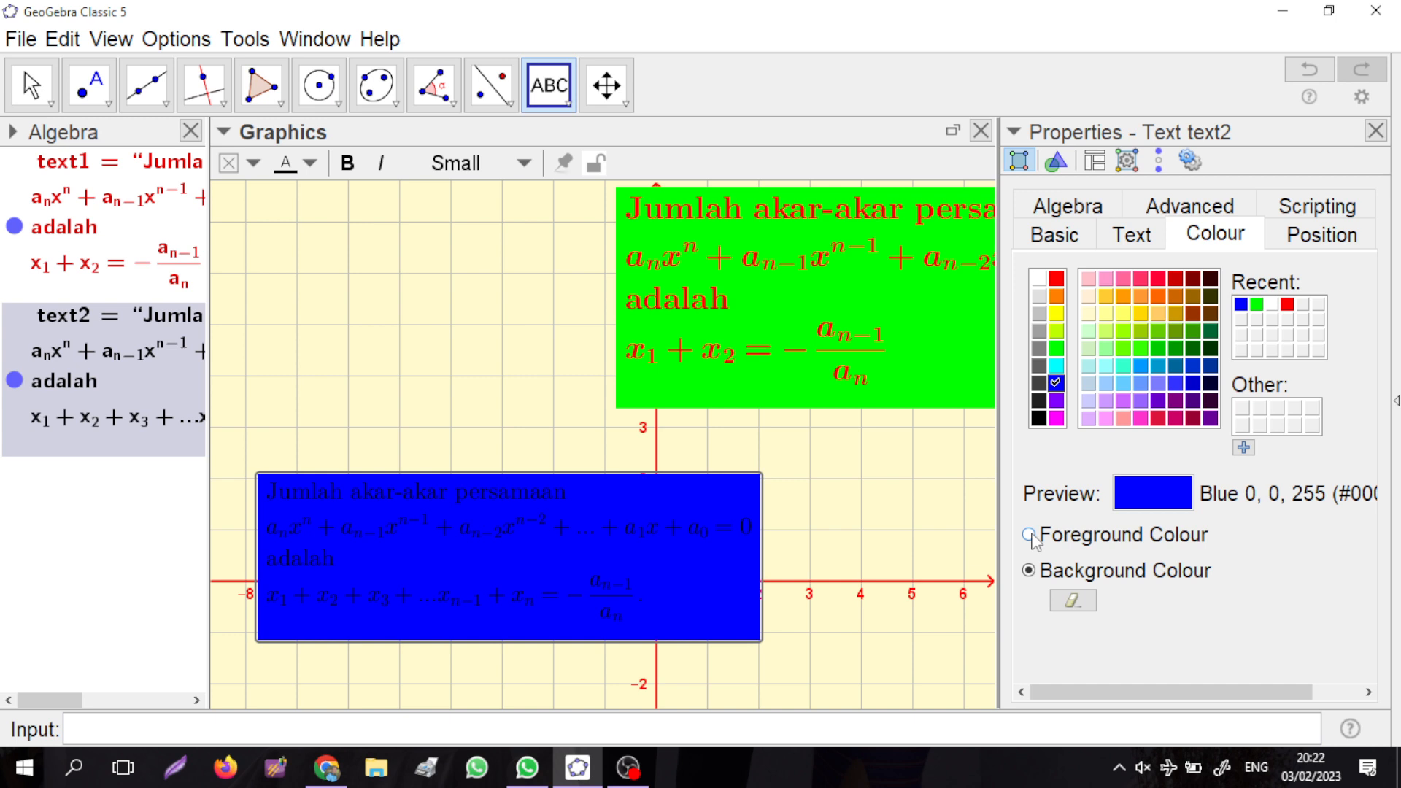
- Try green, white, yellow and red as the new text's foreground colour, returning to black
{"action": "left_click", "coordinate": [1030, 535]}
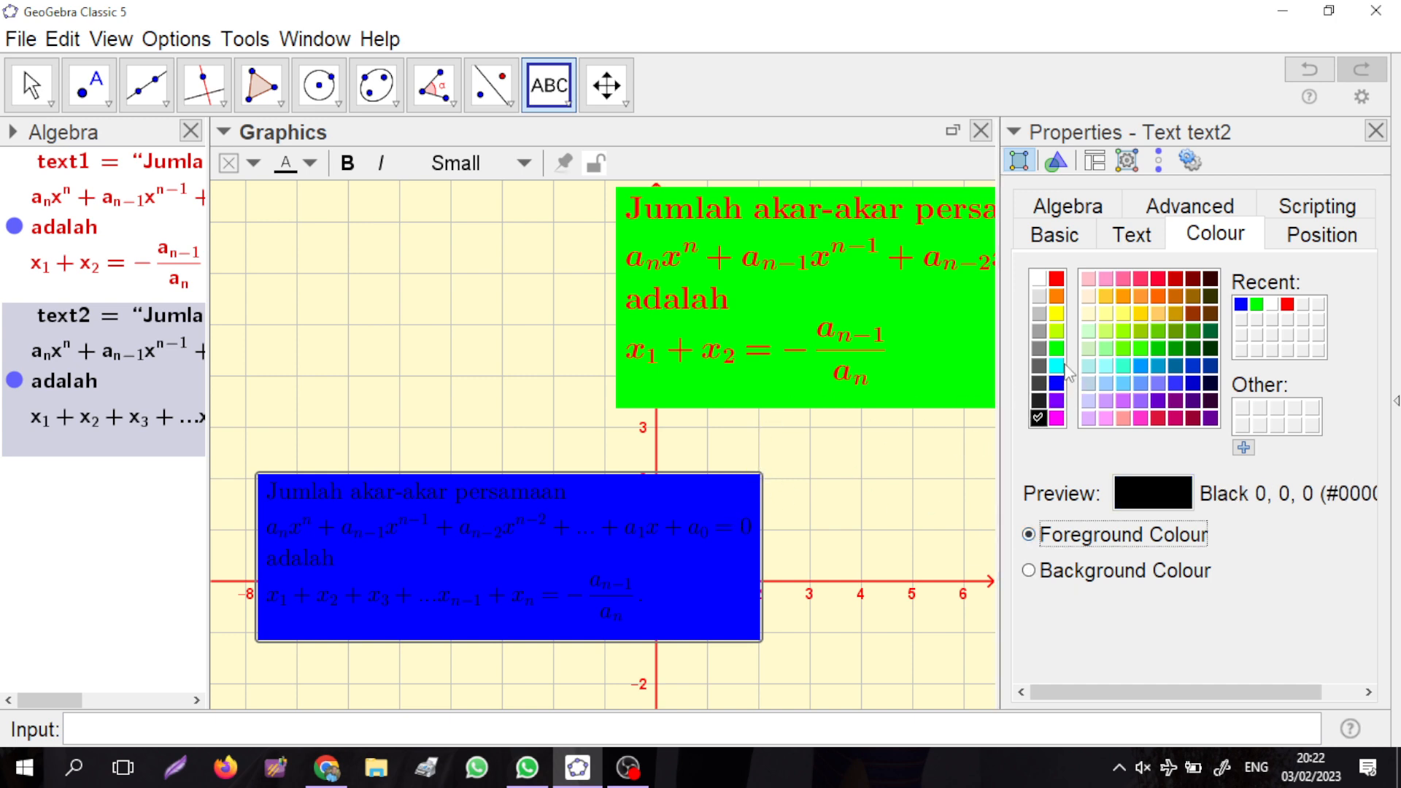
{"action": "left_click", "coordinate": [1053, 348]}
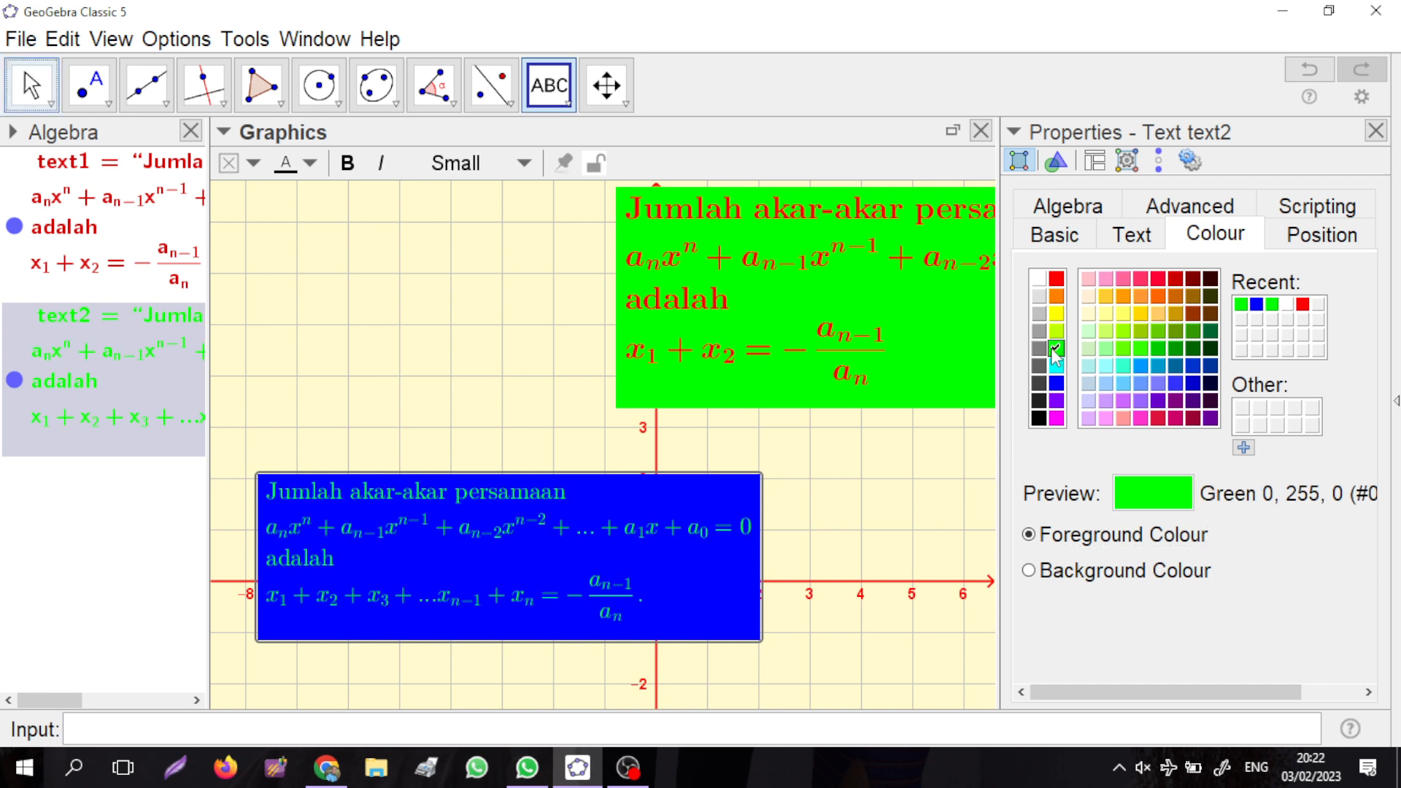
{"action": "left_click", "coordinate": [1039, 279]}
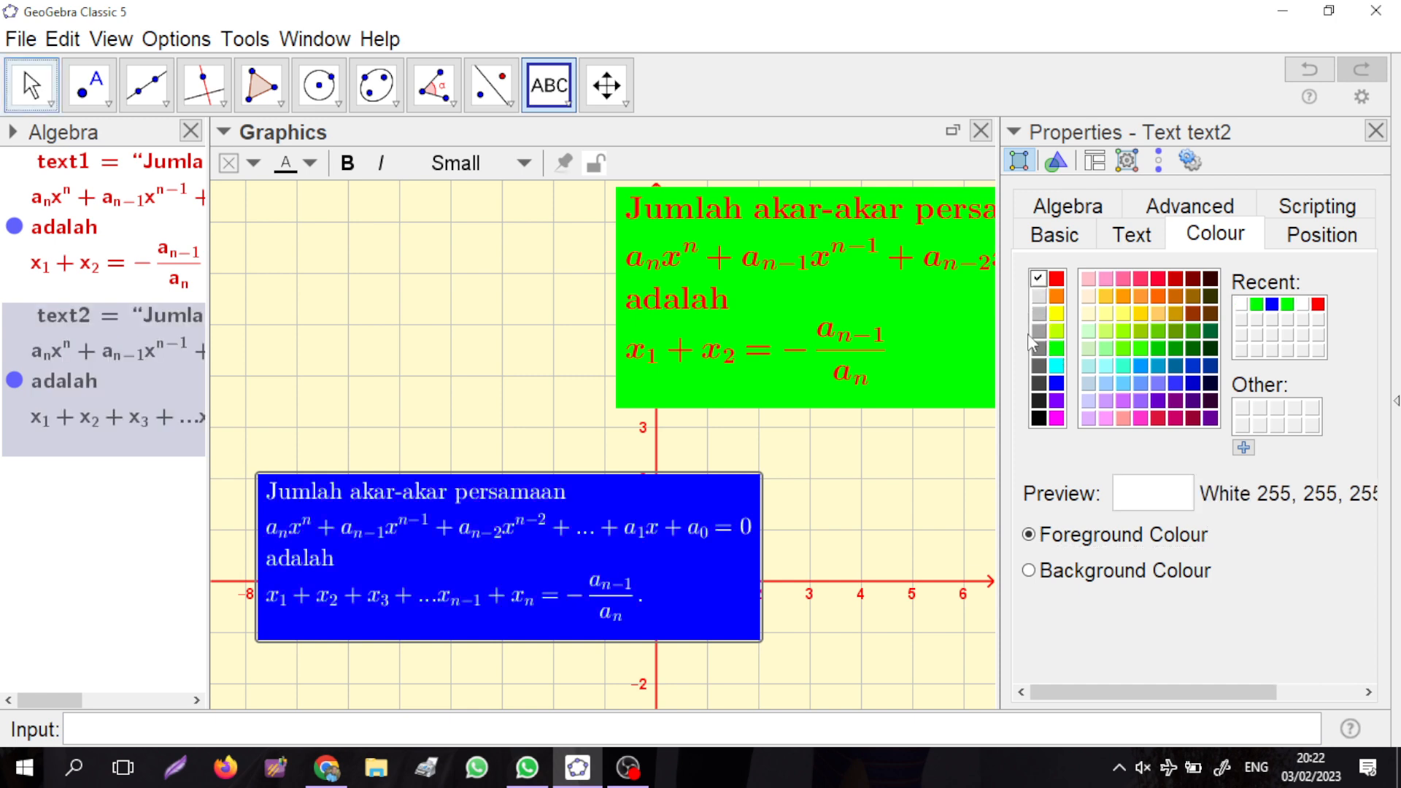
{"action": "left_click", "coordinate": [1039, 418]}
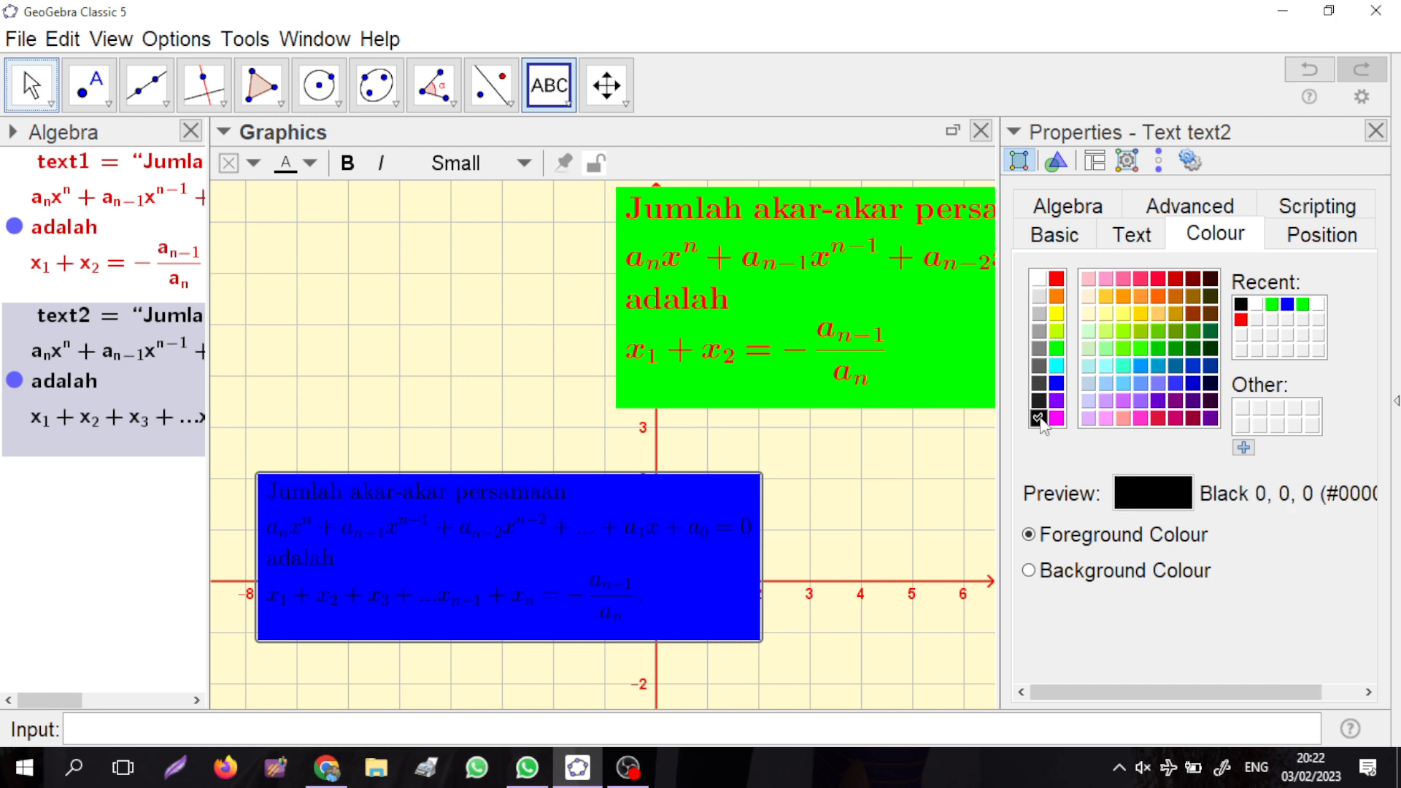
{"action": "left_click", "coordinate": [1057, 314]}
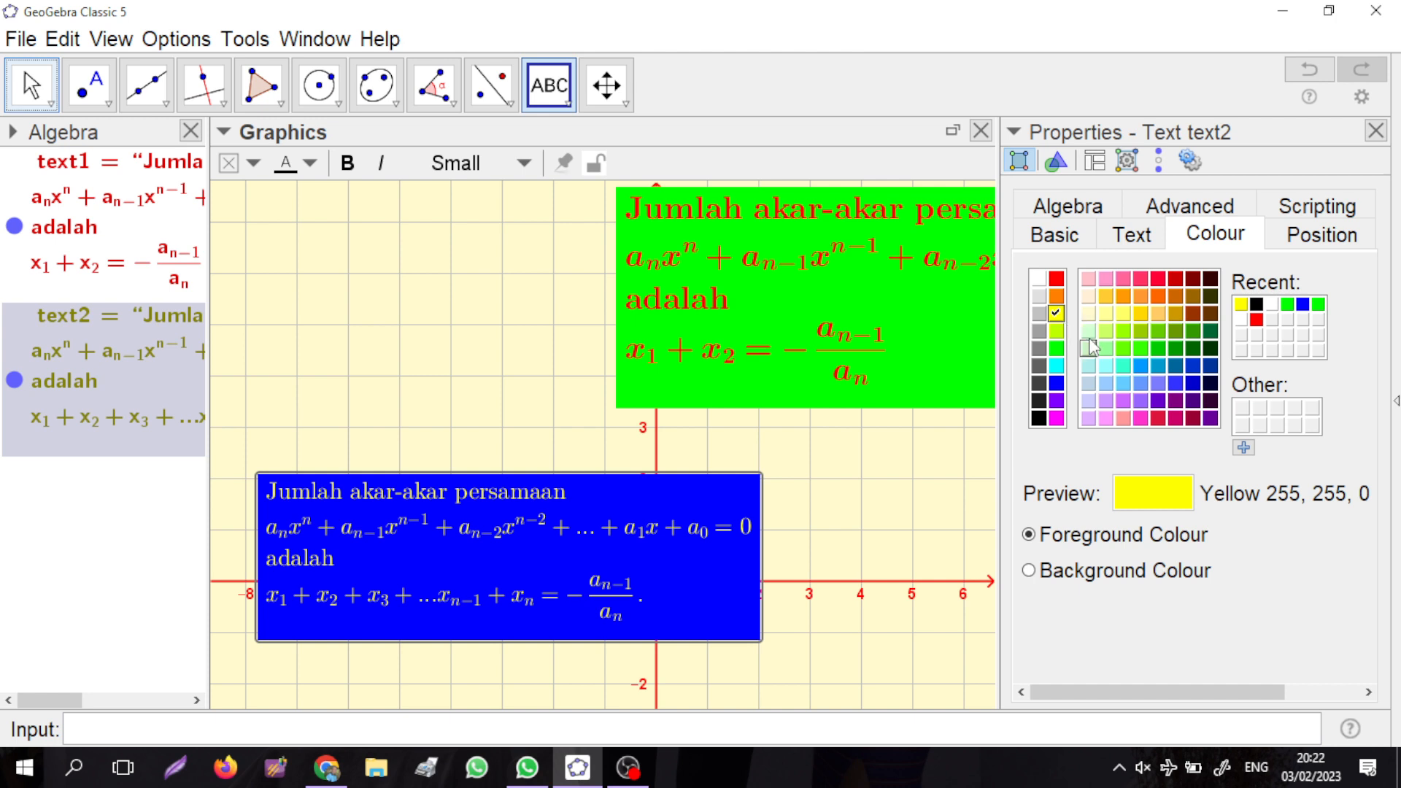
{"action": "left_click", "coordinate": [1039, 420]}
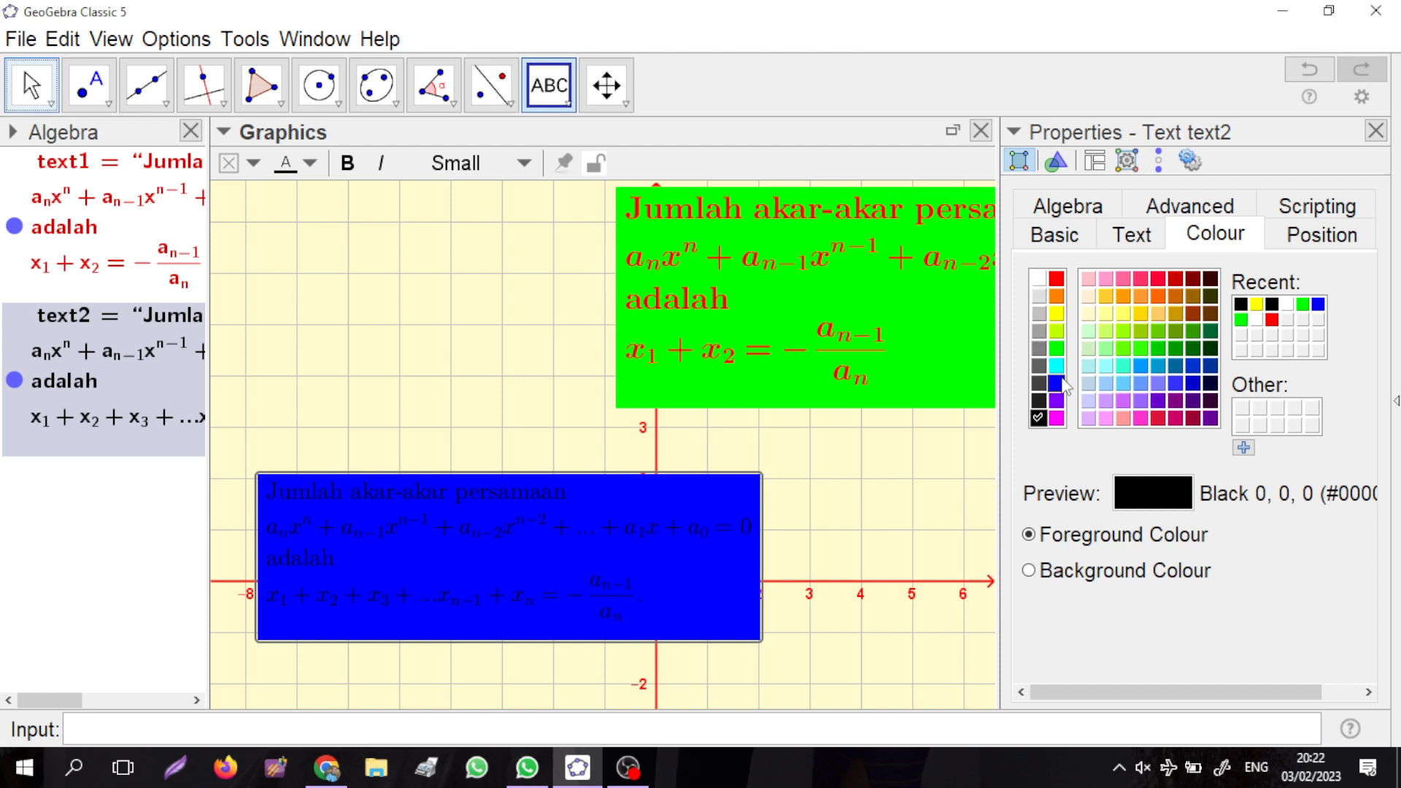
{"action": "left_click", "coordinate": [1056, 279]}
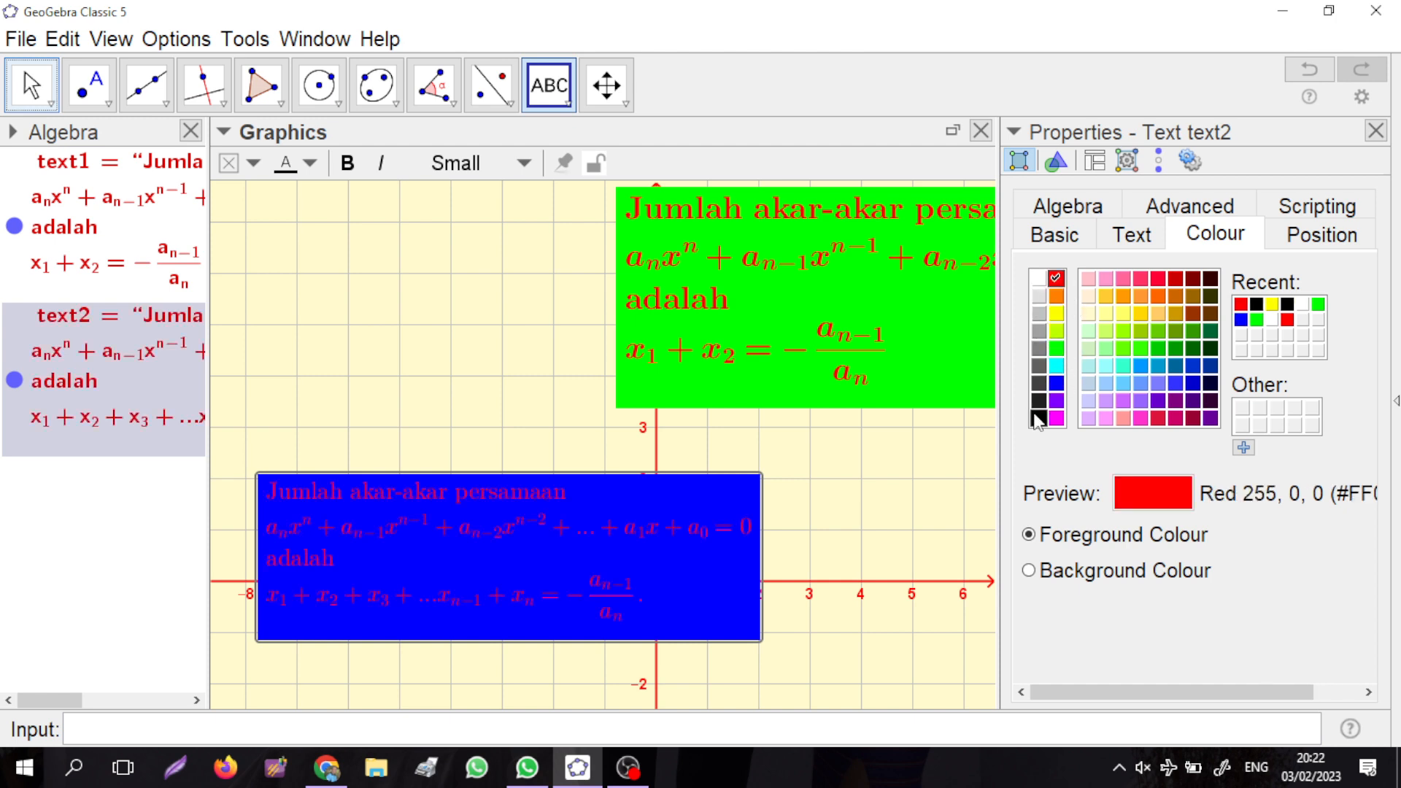
{"action": "left_click", "coordinate": [1038, 419]}
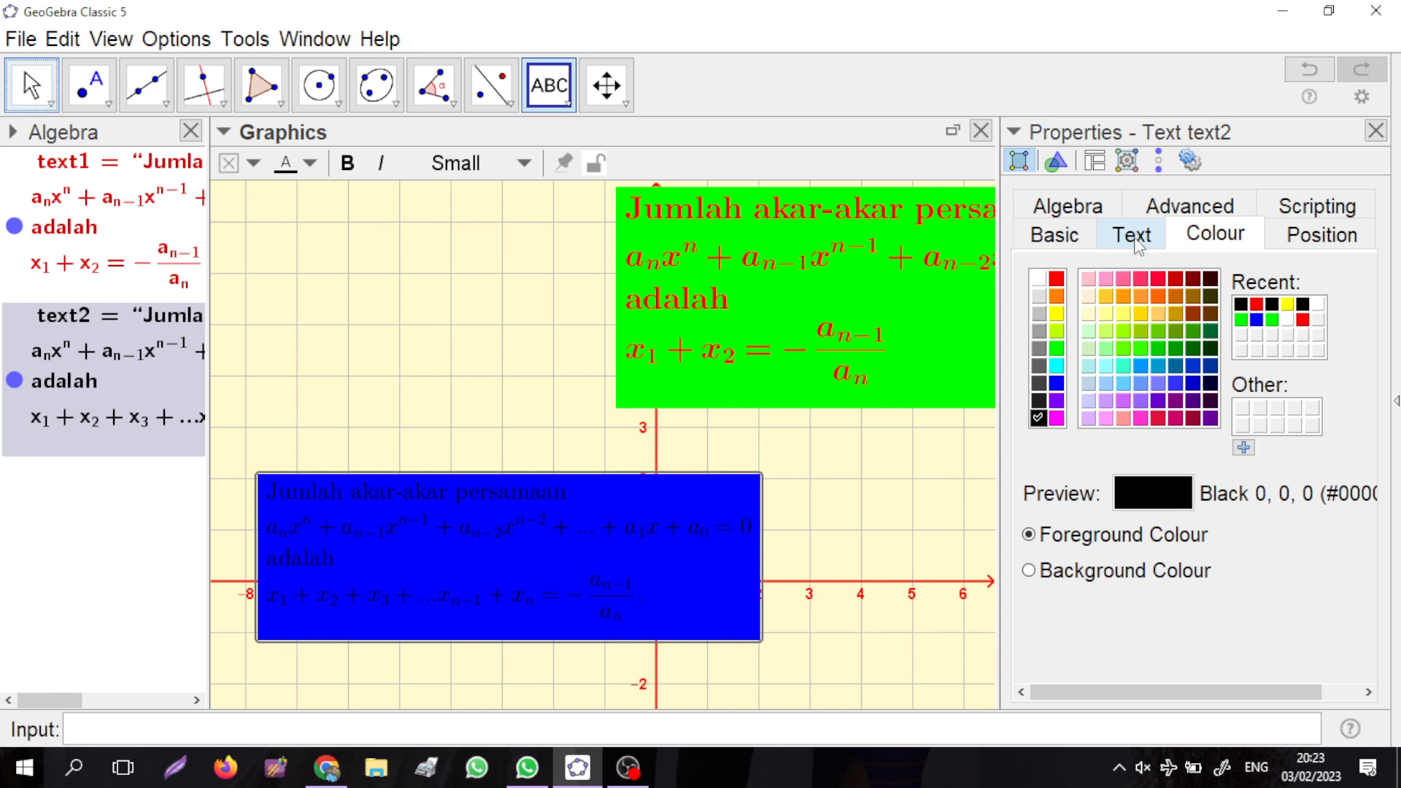
- Set the new text to Medium size and bold, close its properties, and move it up over the green text box
{"action": "left_click", "coordinate": [1133, 236]}
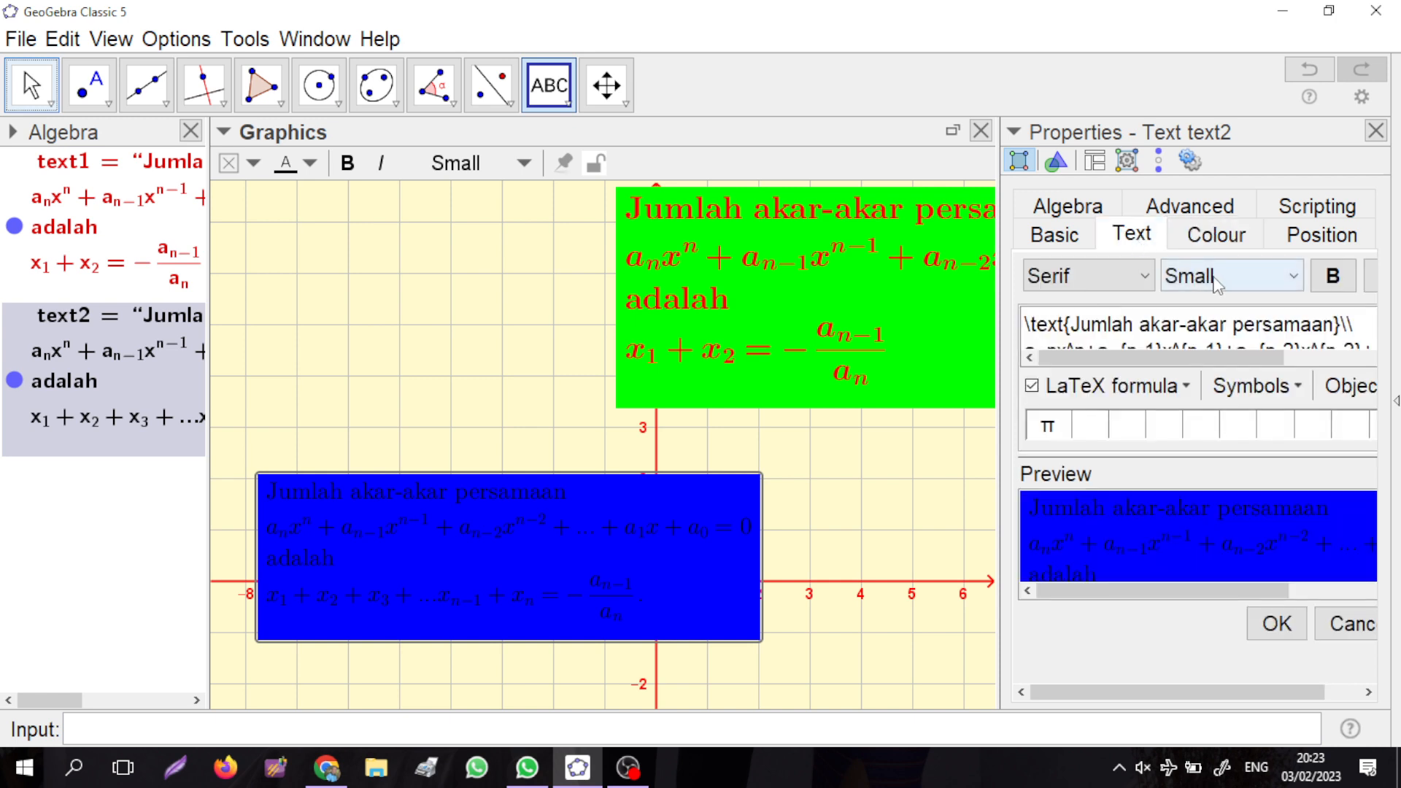
{"action": "left_click", "coordinate": [1217, 285]}
{"action": "left_click", "coordinate": [1207, 394]}
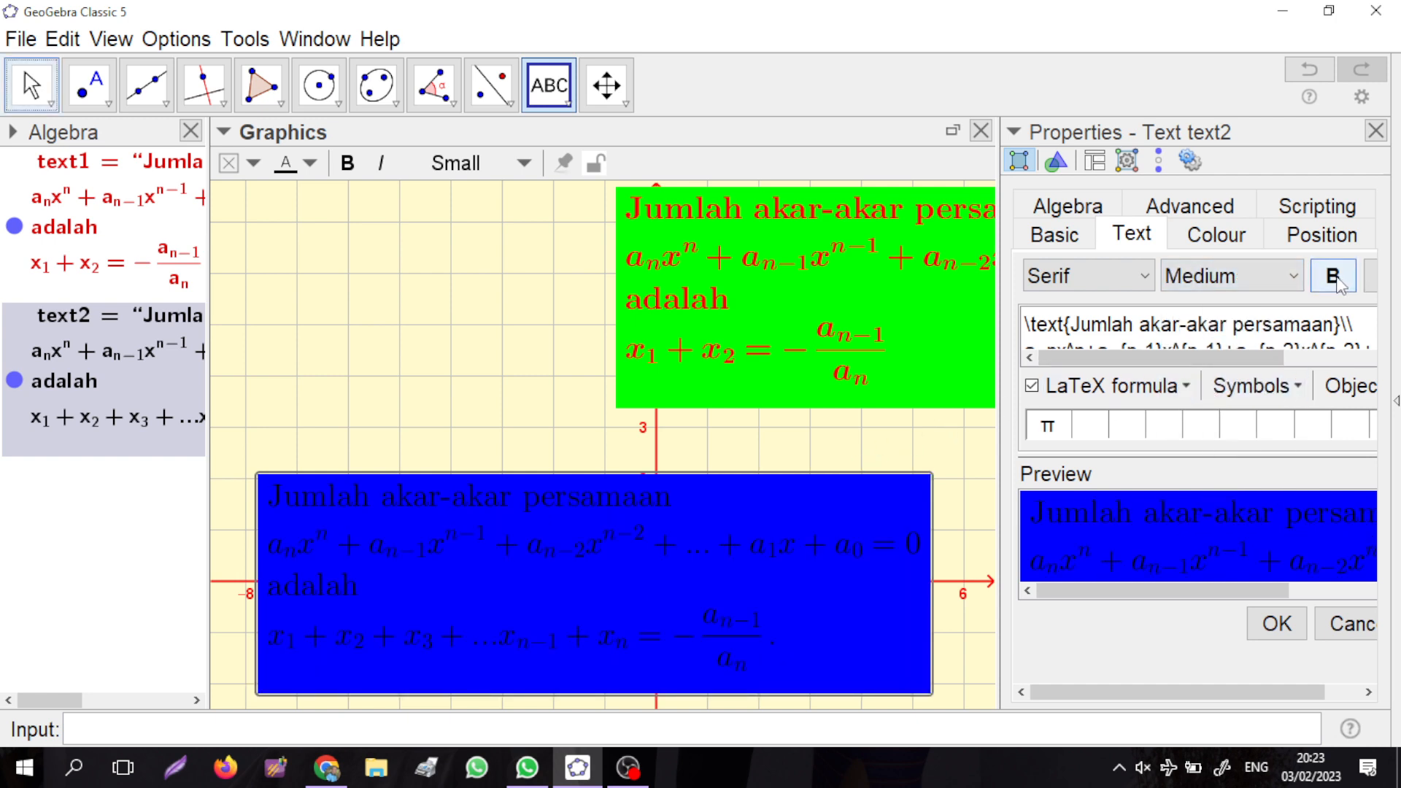
{"action": "left_click", "coordinate": [1337, 281]}
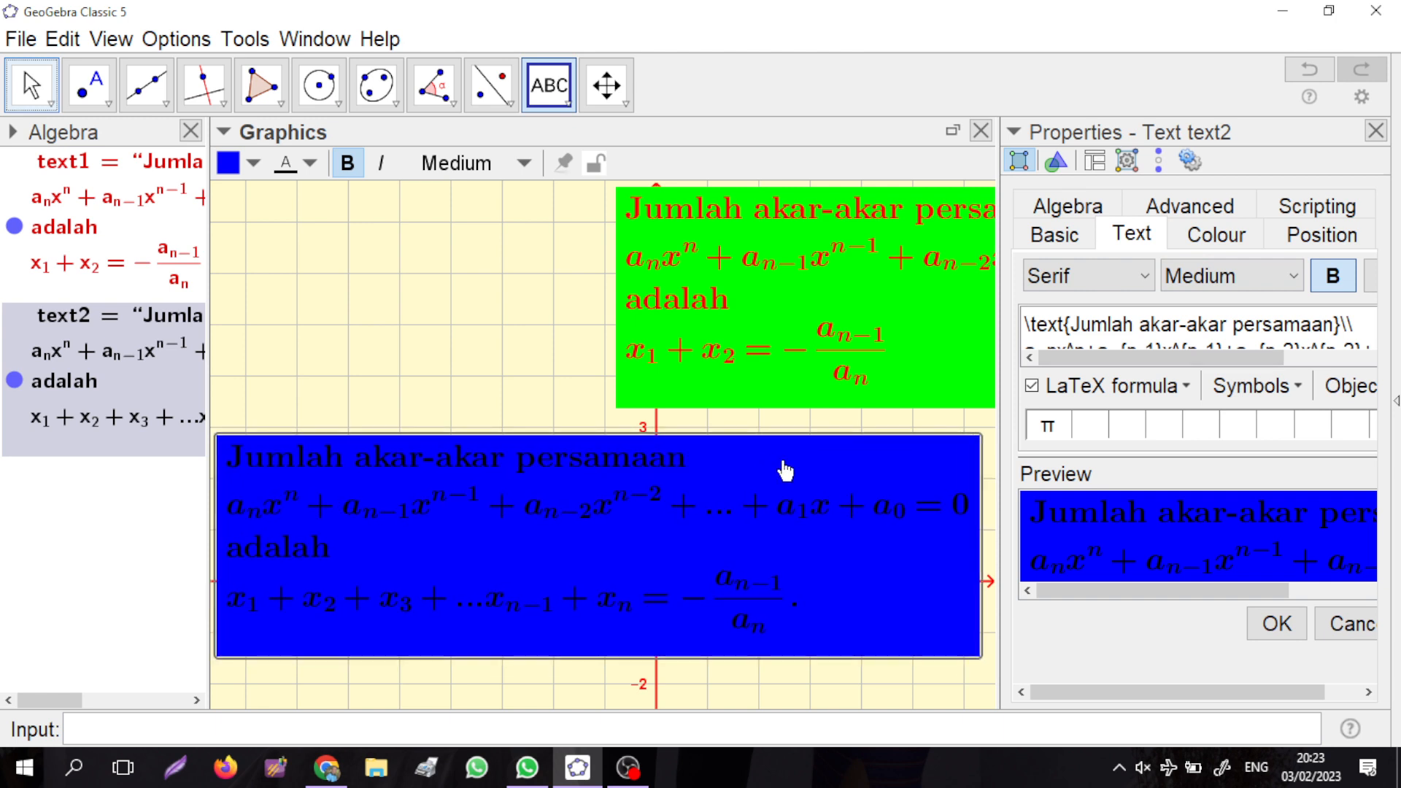
{"action": "left_click_drag", "start_coordinate": [783, 461], "coordinate": [784, 460]}
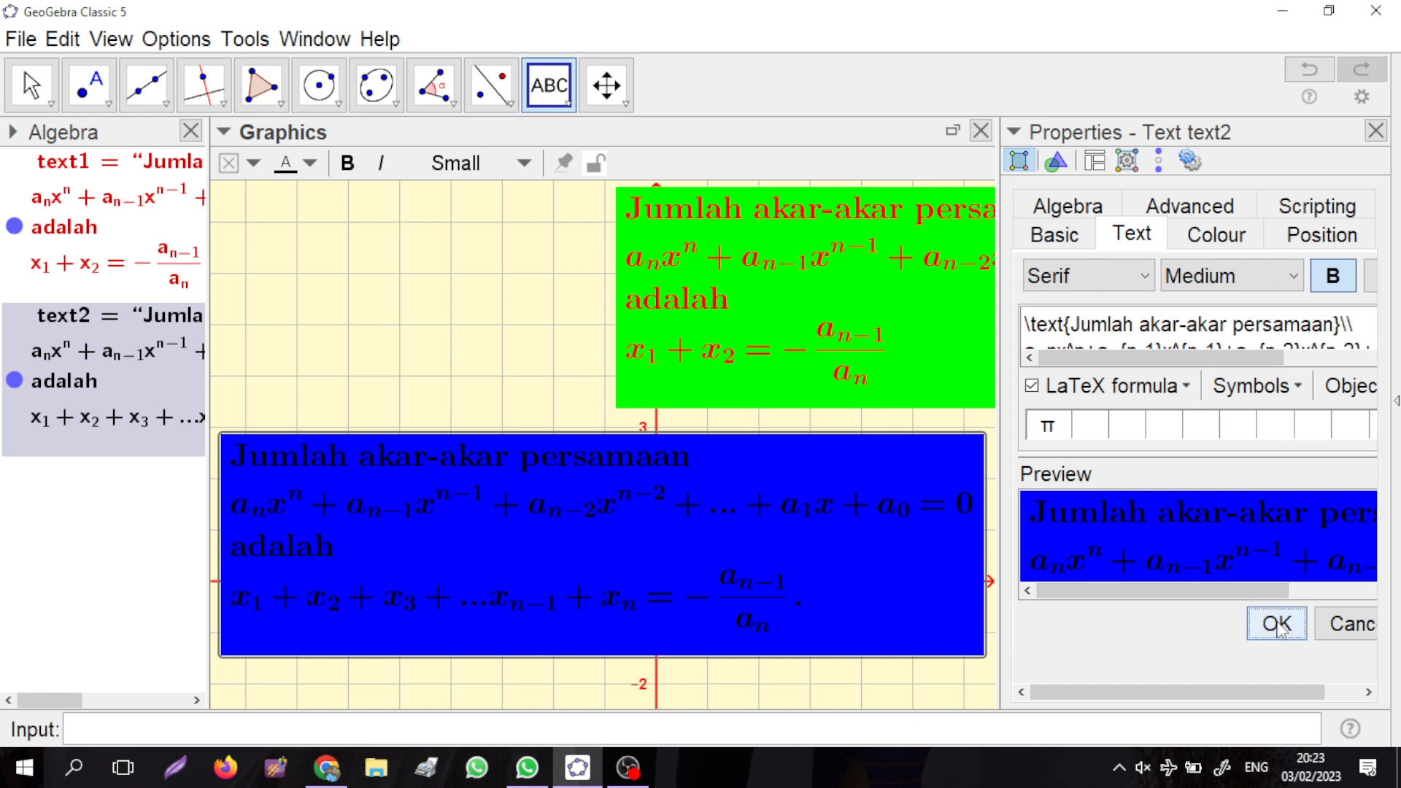
{"action": "left_click", "coordinate": [1277, 625]}
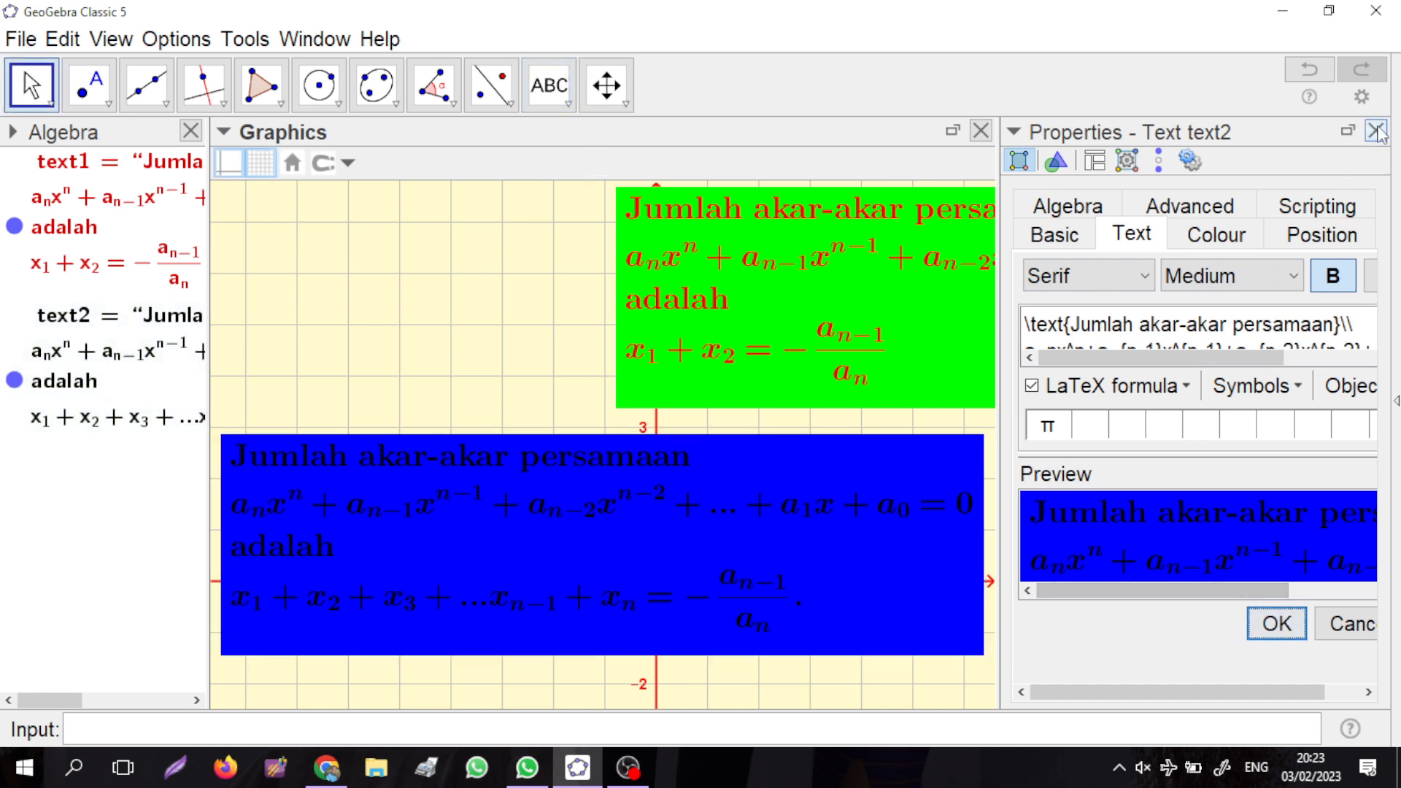
{"action": "left_click", "coordinate": [1376, 132]}
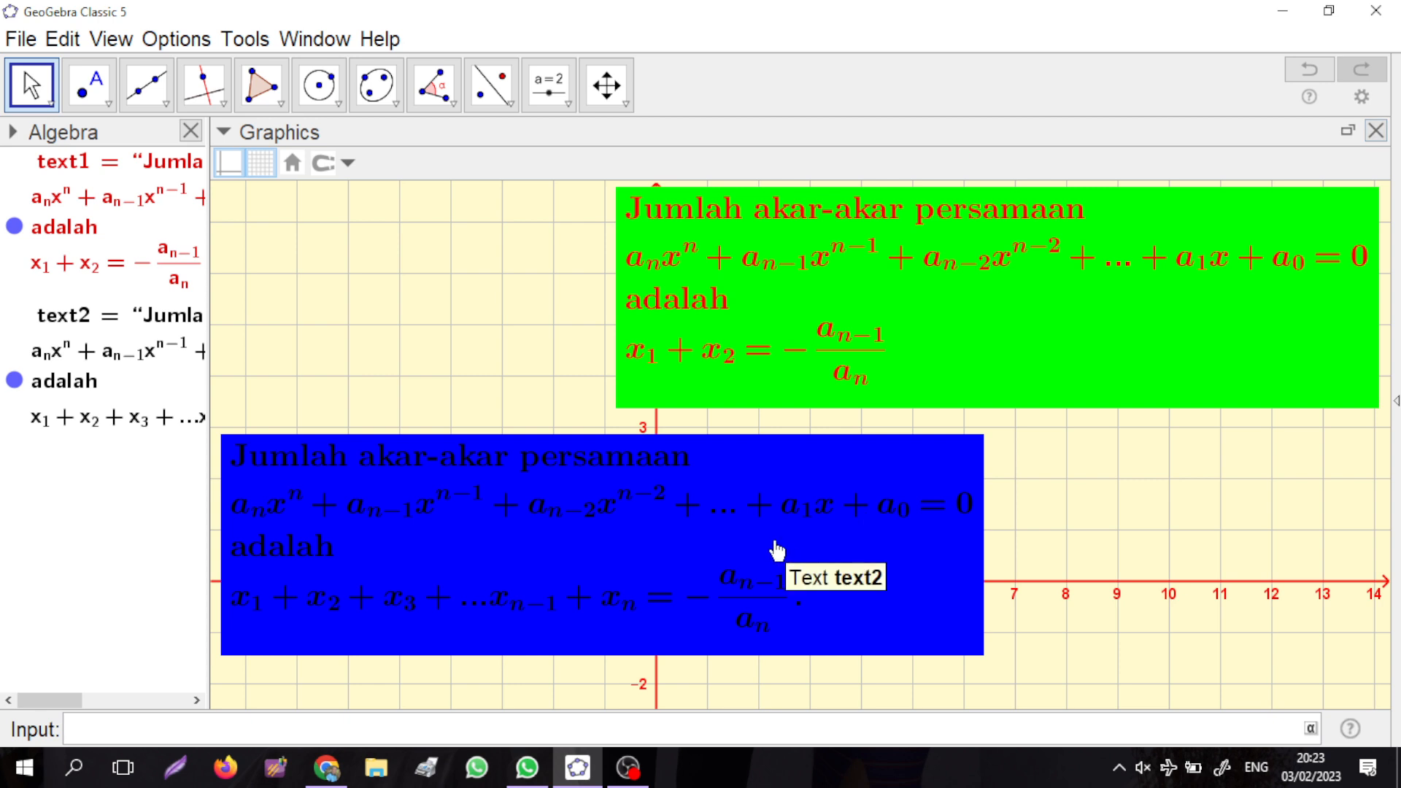
{"action": "left_click_drag", "start_coordinate": [776, 551], "coordinate": [957, 295]}
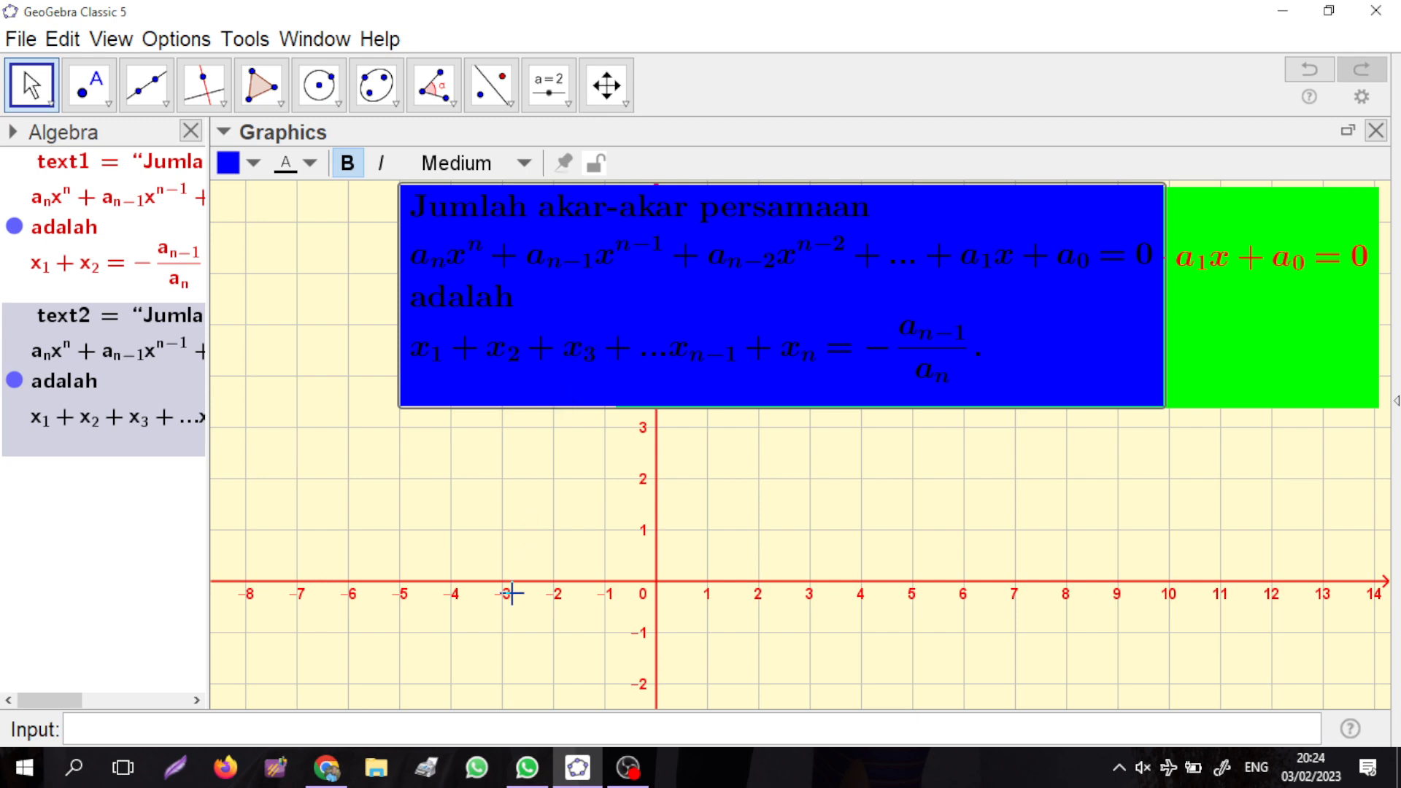
{"action": "left_click", "coordinate": [630, 773]}
{"action": "left_click", "coordinate": [873, 404]}
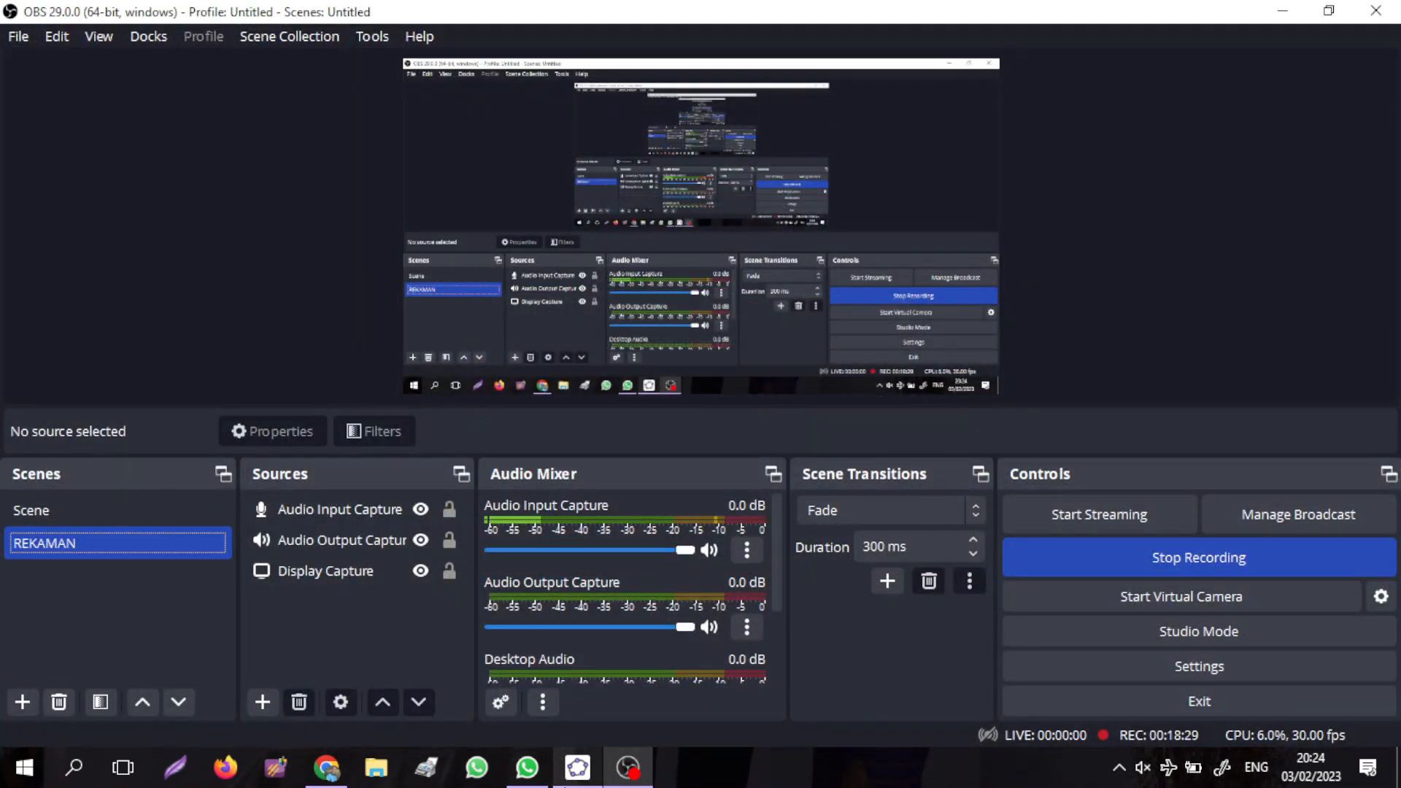
{"action": "left_click", "coordinate": [626, 778]}
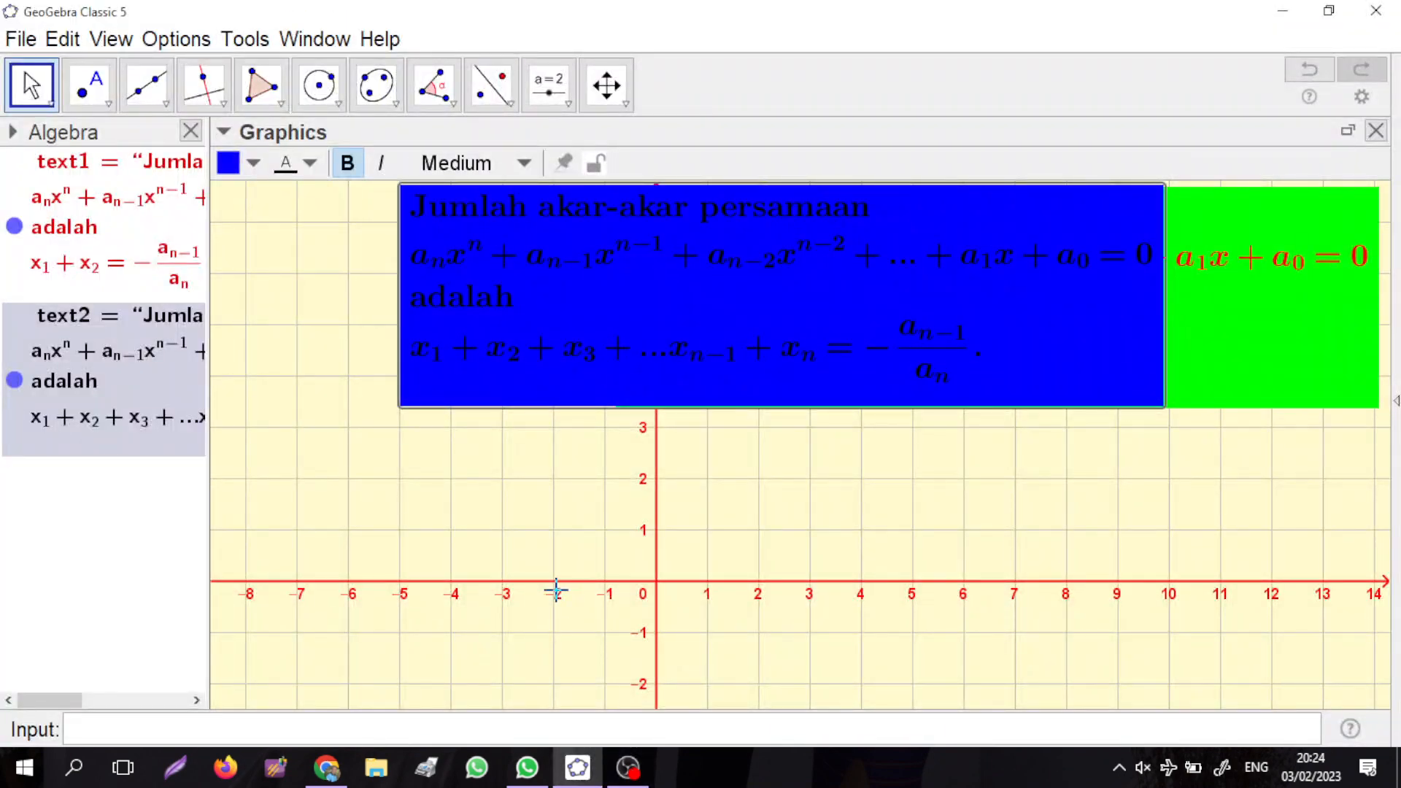